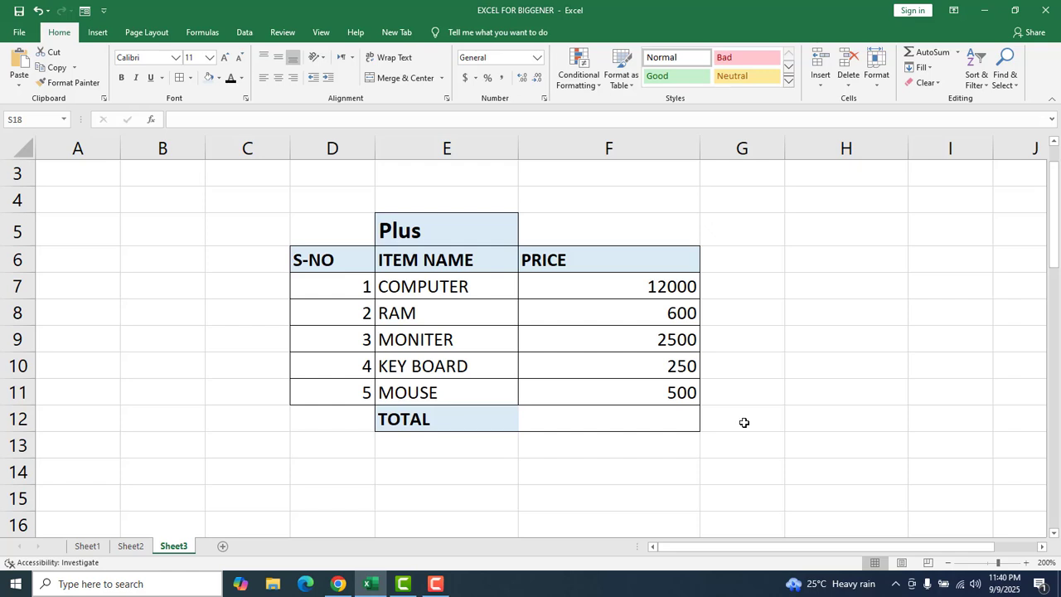
# Review the Plus table's S-NO, ITEM NAME and PRICE headers and each item row from COMPUTER to MOUSE.
pyautogui.click(857, 309)
pyautogui.click(672, 489)
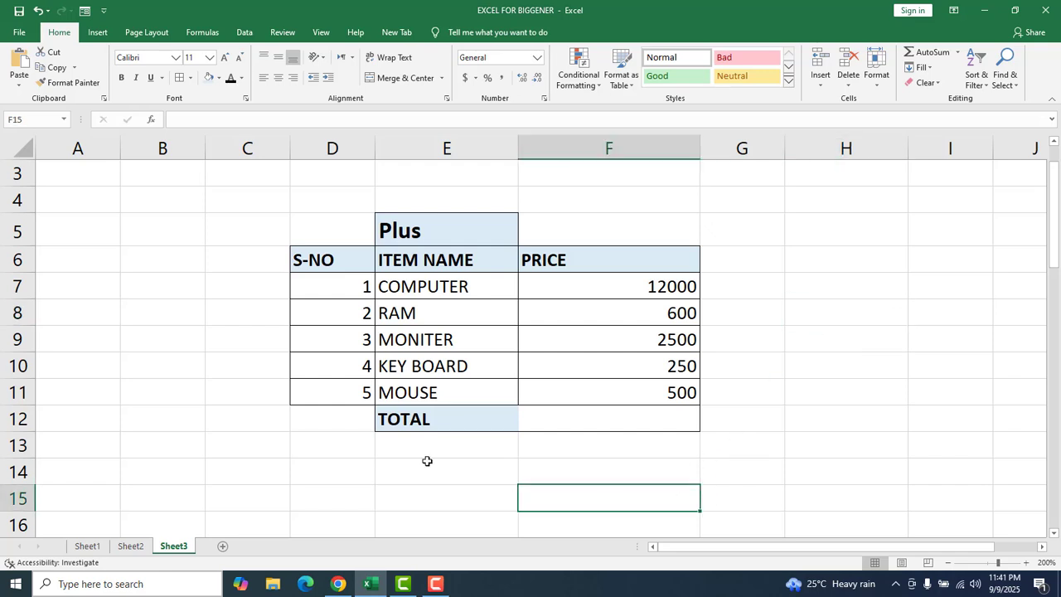
pyautogui.click(336, 261)
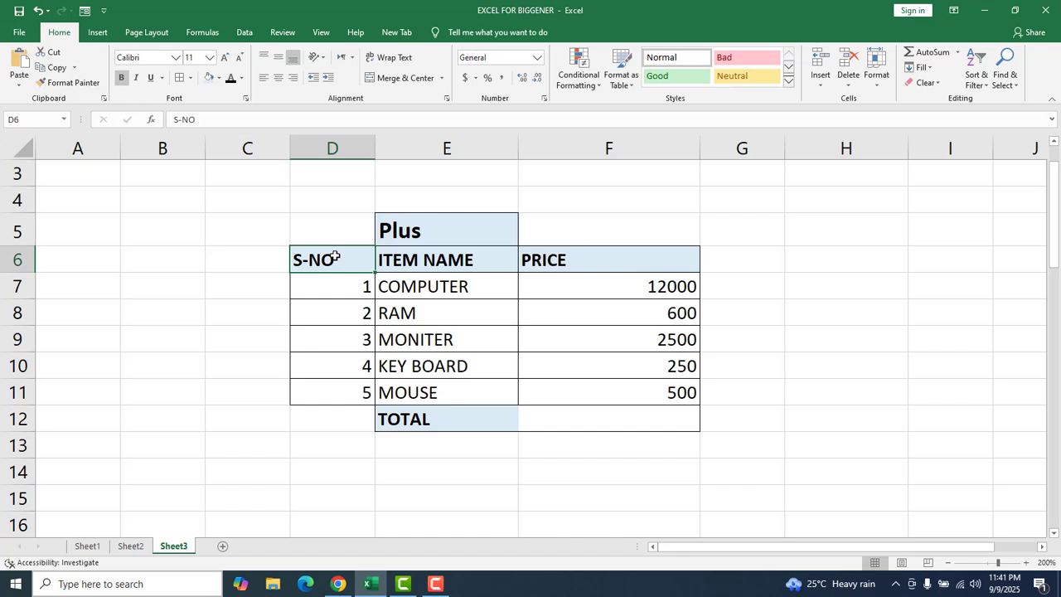
pyautogui.click(486, 267)
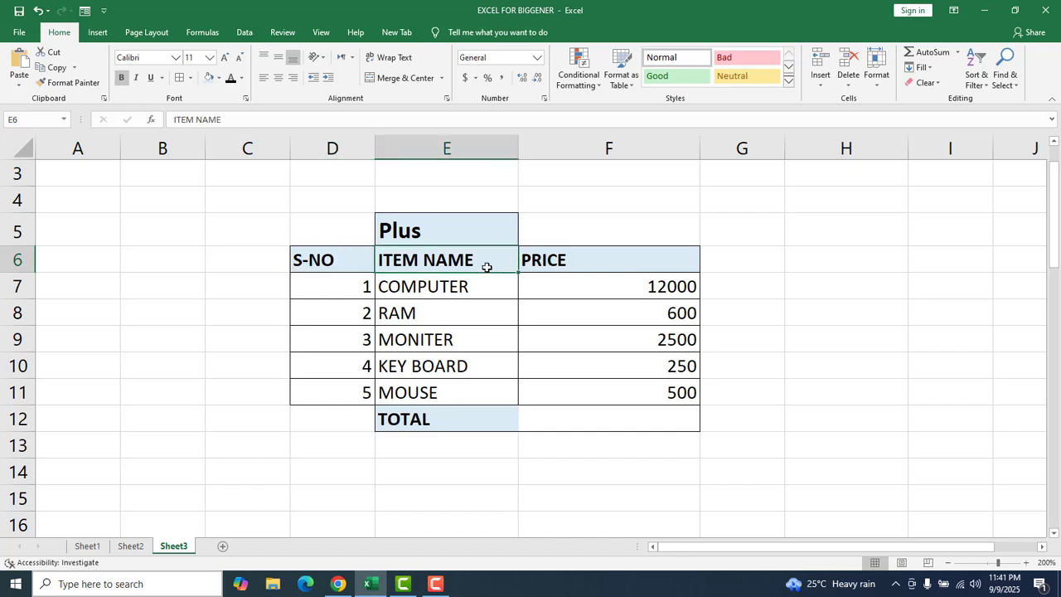
pyautogui.click(620, 260)
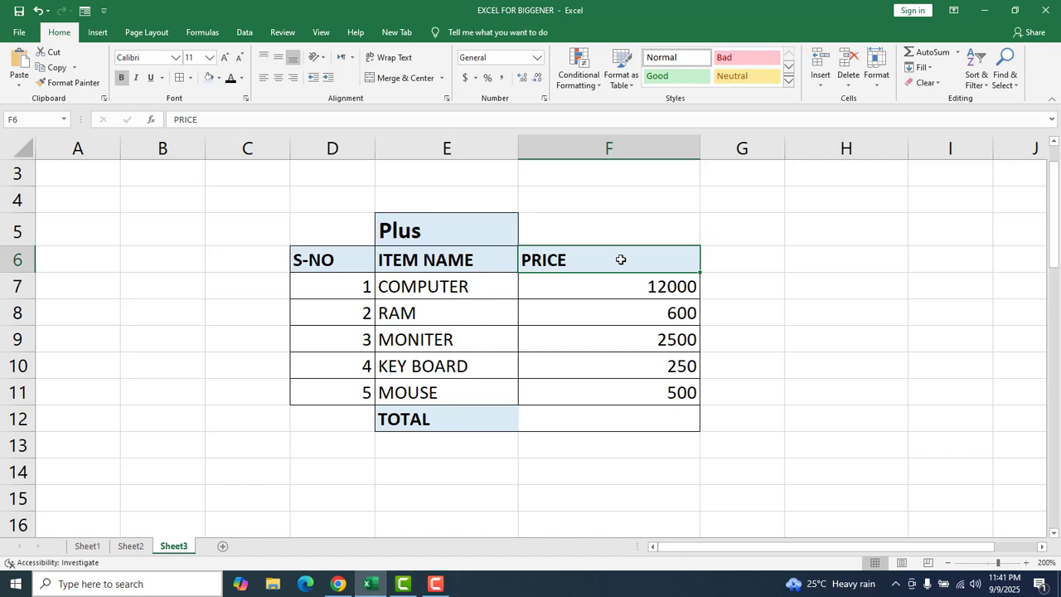
pyautogui.click(360, 294)
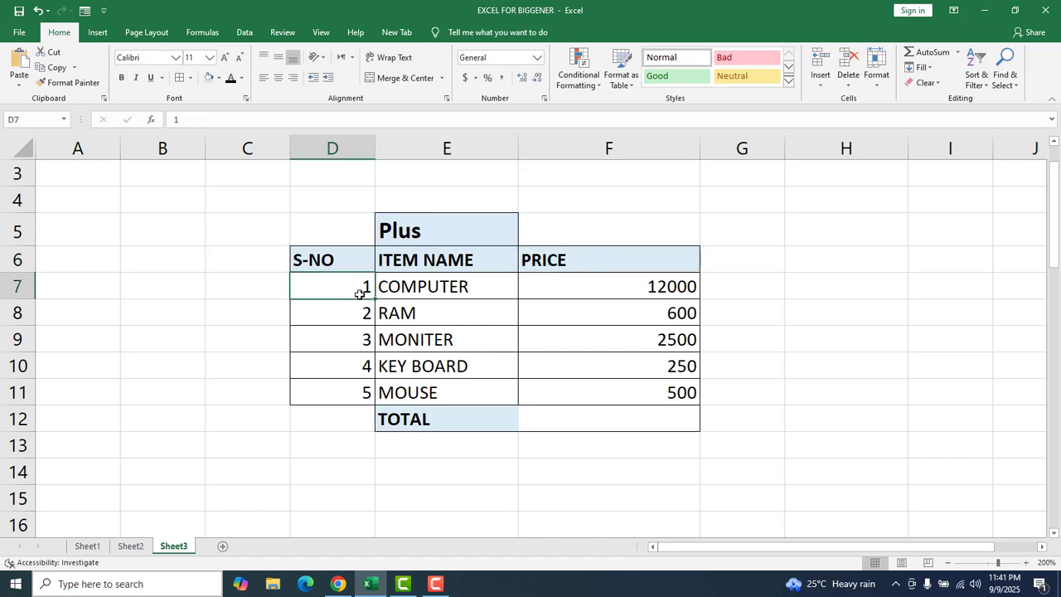
pyautogui.click(476, 289)
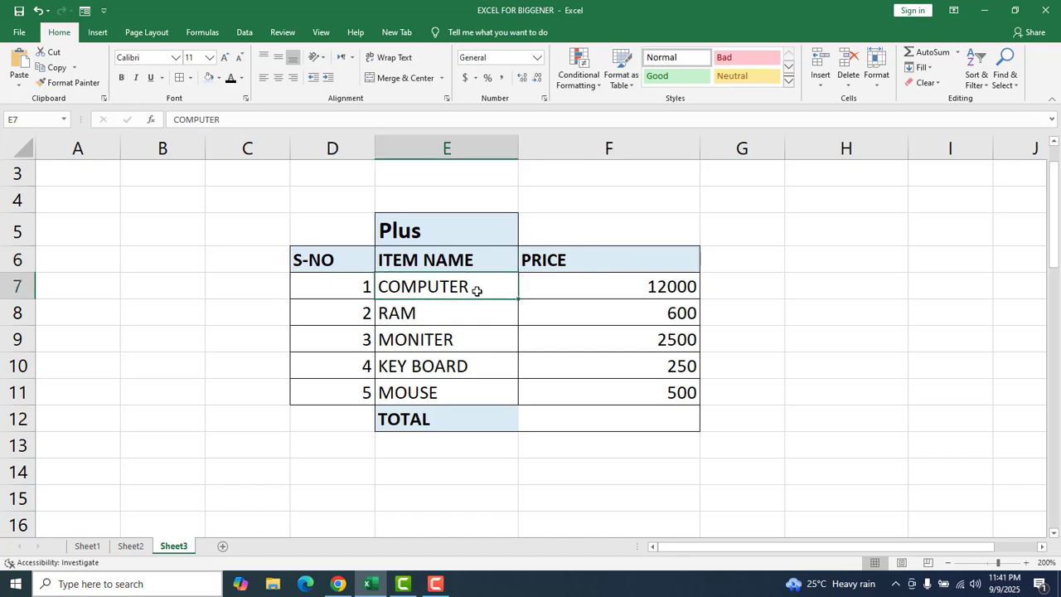
pyautogui.click(608, 287)
pyautogui.click(365, 319)
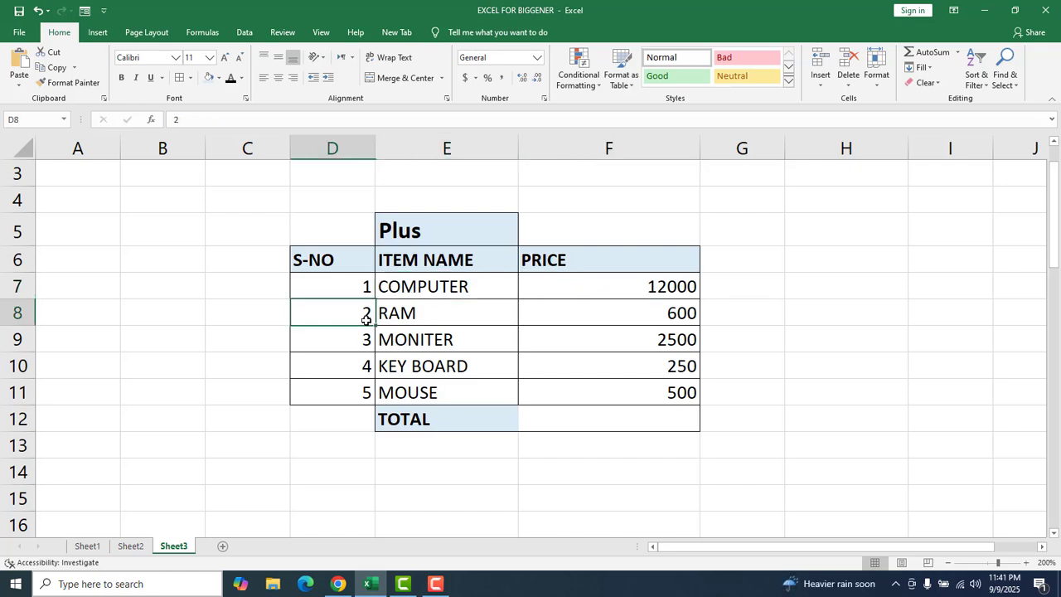
pyautogui.click(453, 317)
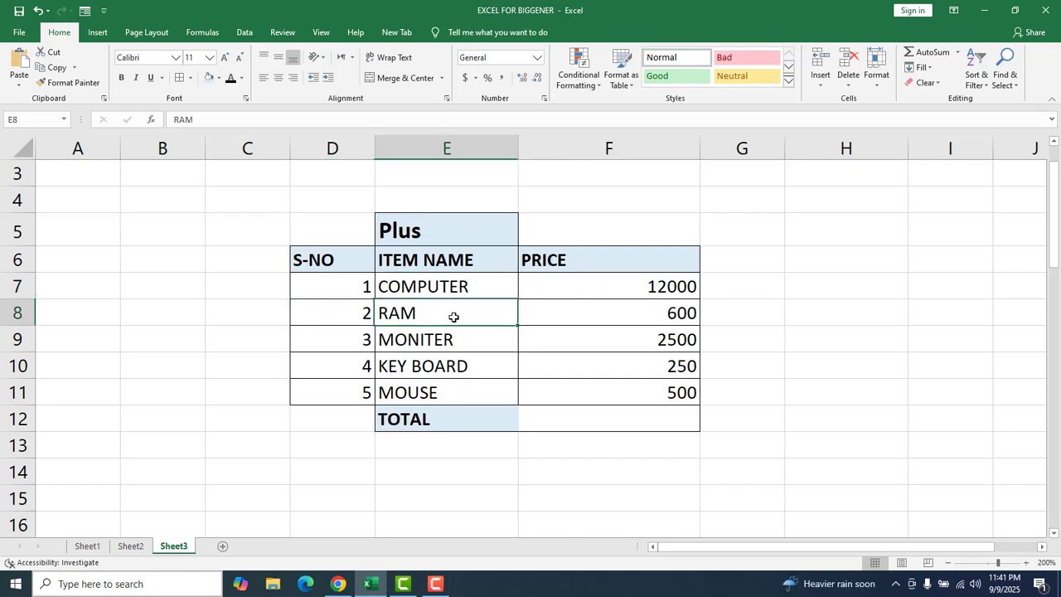
pyautogui.click(621, 313)
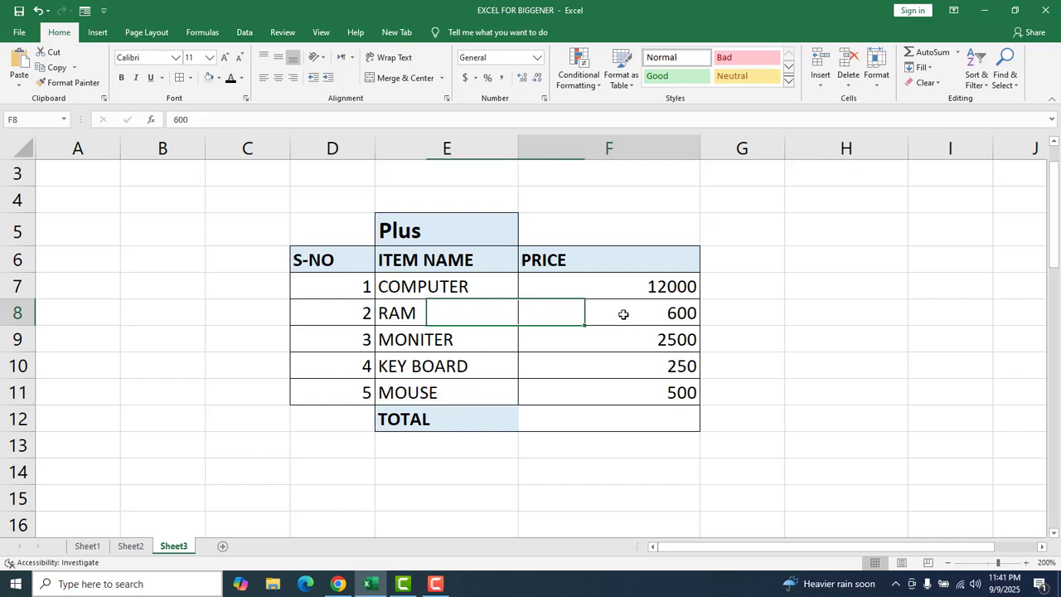
pyautogui.click(331, 344)
pyautogui.click(489, 341)
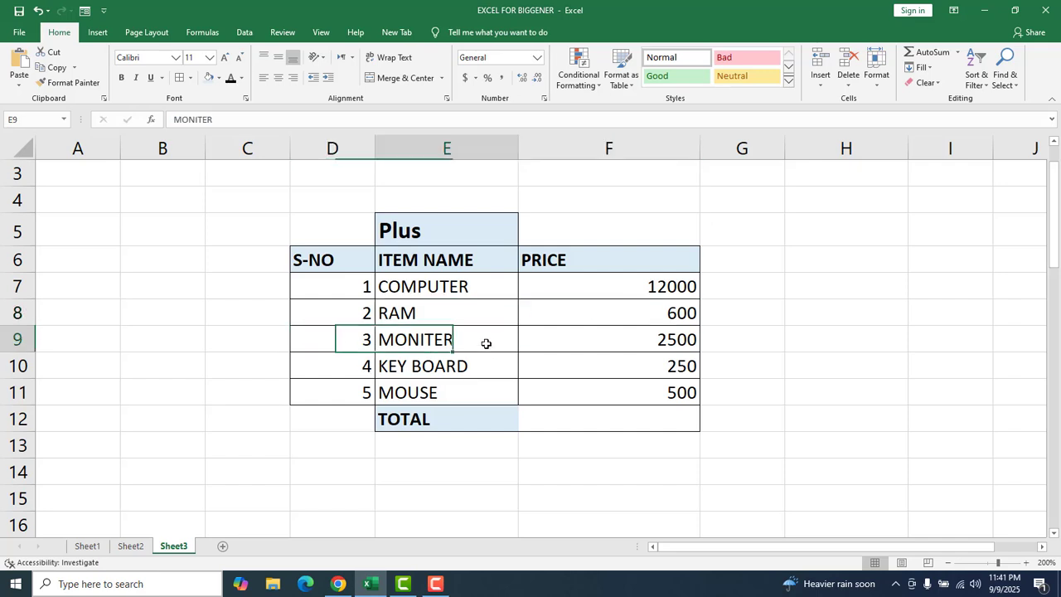
pyautogui.click(675, 342)
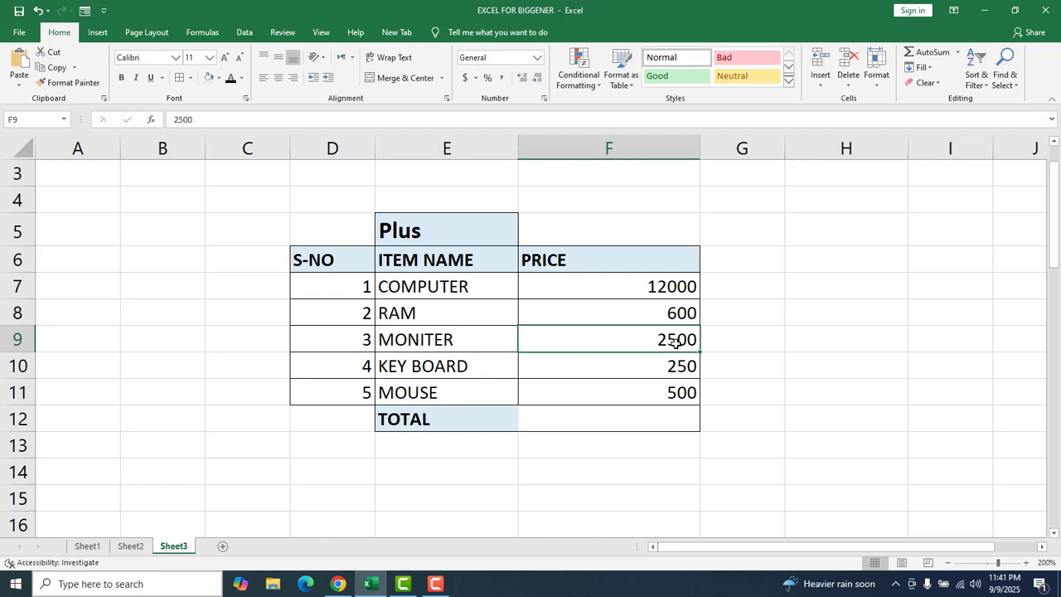
pyautogui.click(367, 368)
pyautogui.click(480, 367)
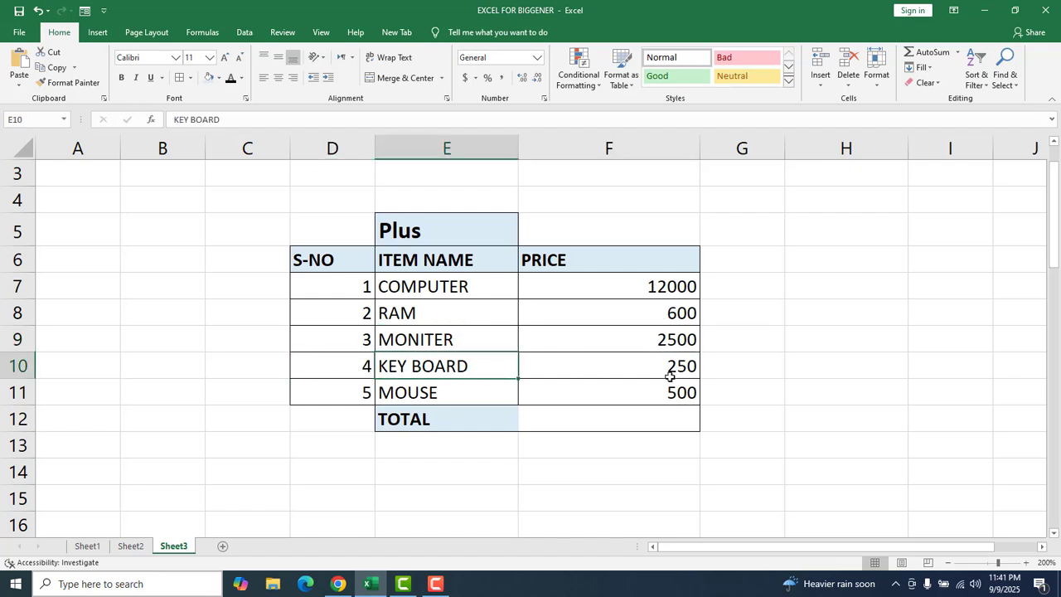
pyautogui.click(671, 369)
pyautogui.click(365, 396)
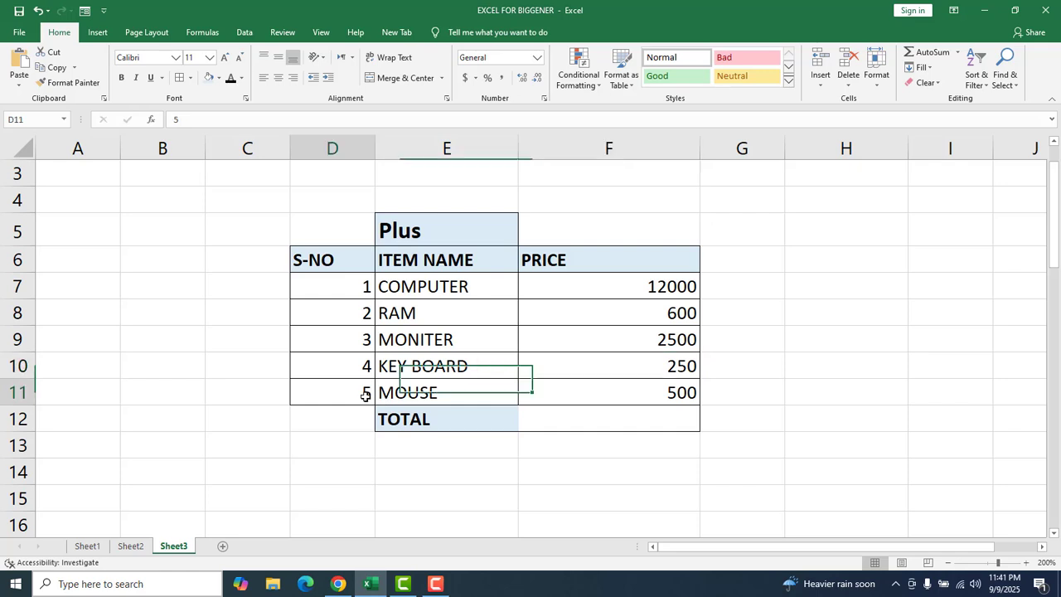
pyautogui.click(435, 392)
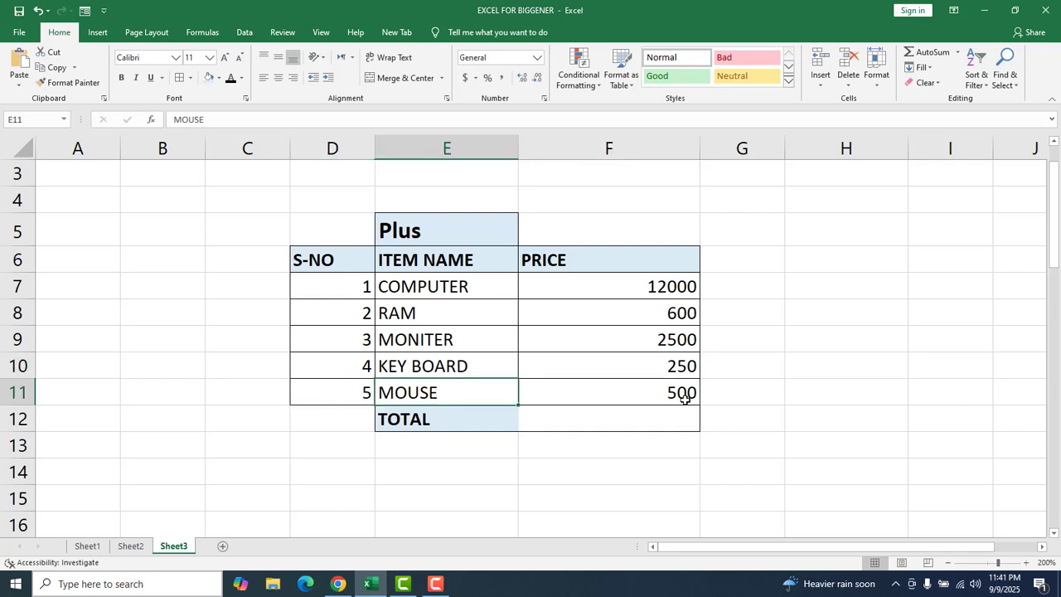
pyautogui.click(685, 398)
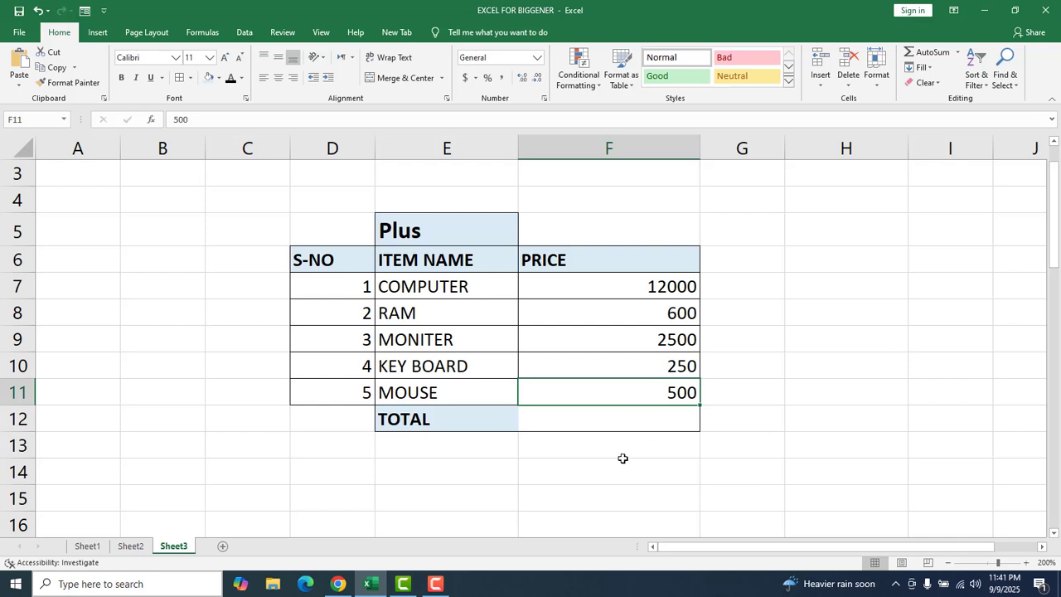
# Total the PRICE column of the Plus table in cell F12 with the formula =SUM(F7:F11).
pyautogui.click(620, 427)
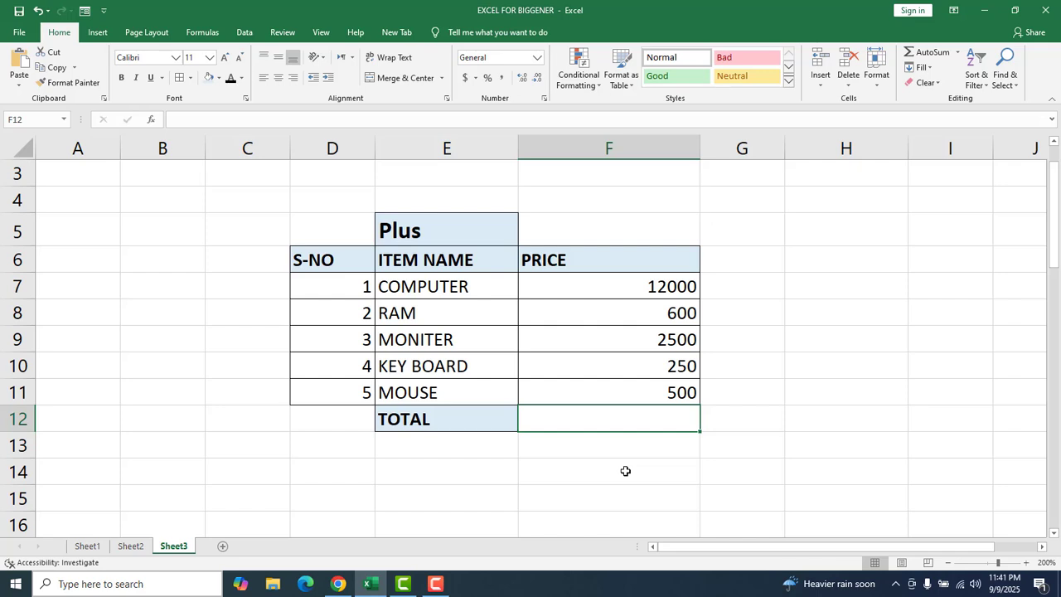
pyautogui.write('=SUM')
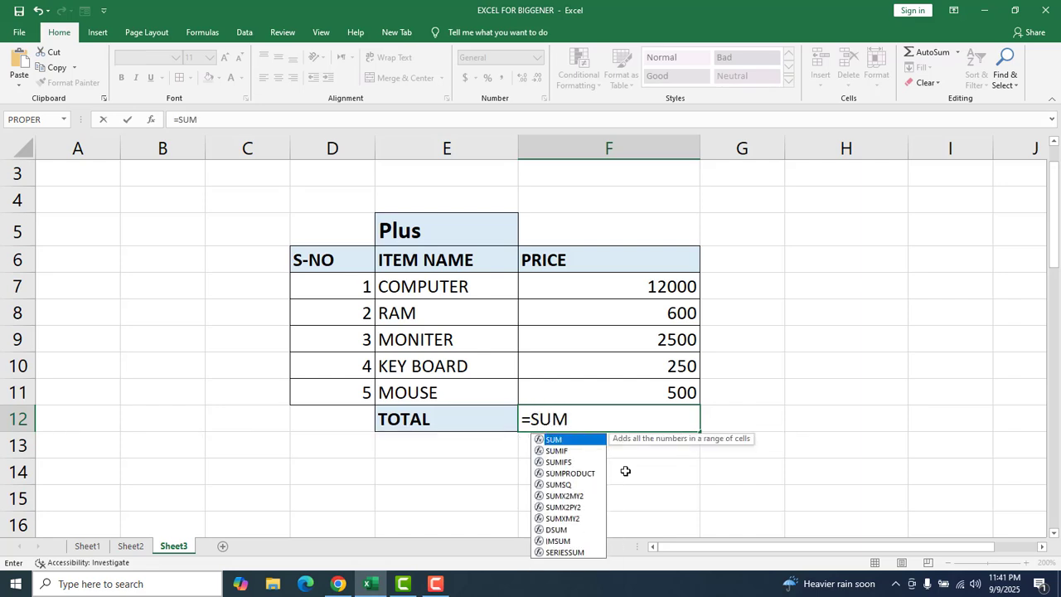
pyautogui.write('(')
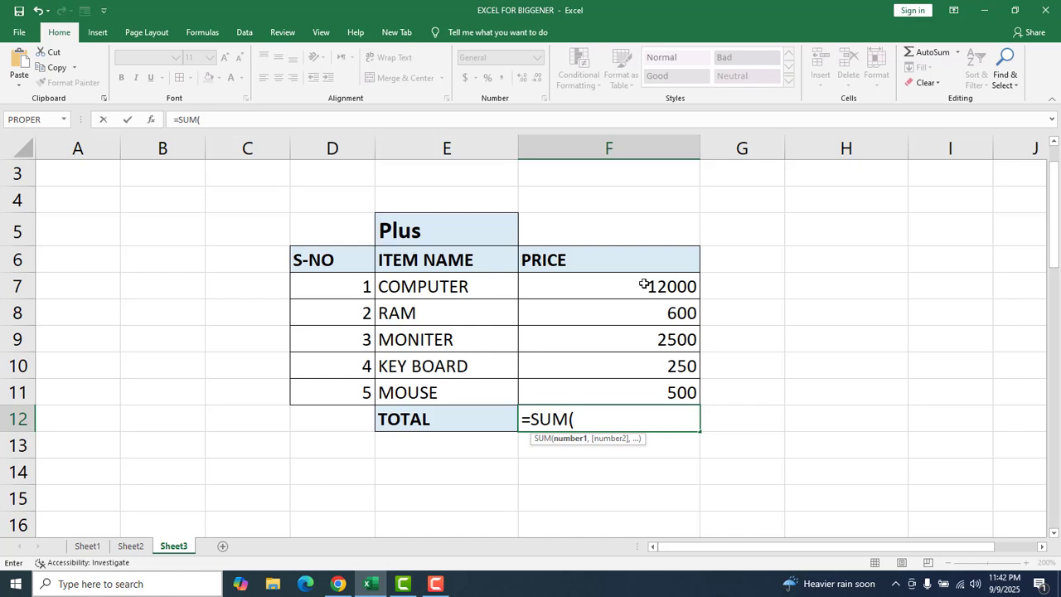
pyautogui.moveTo(643, 285); pyautogui.dragTo(626, 387)
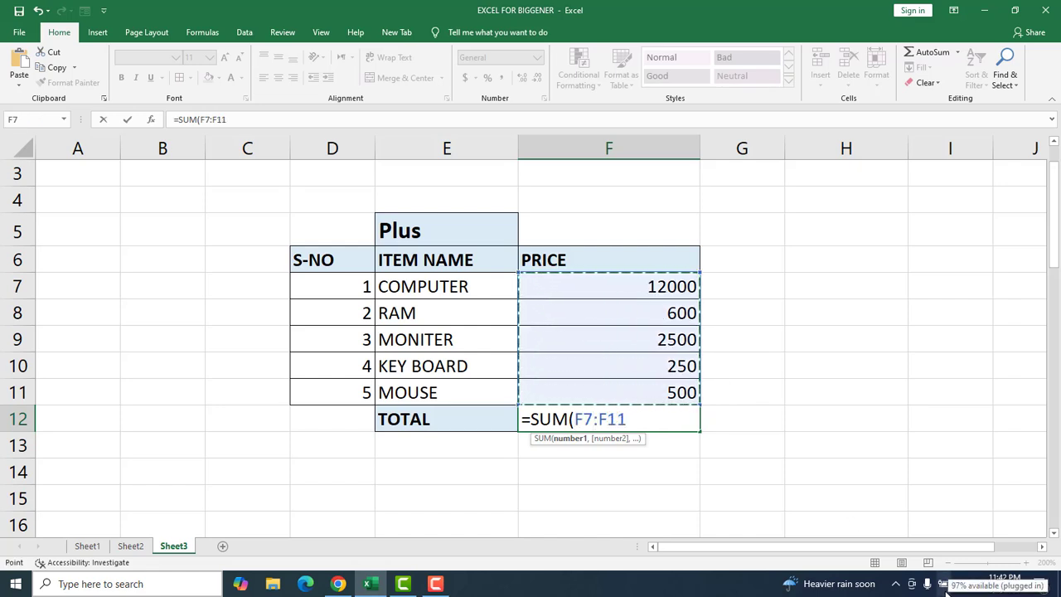
pyautogui.write(')')
pyautogui.press('Return')
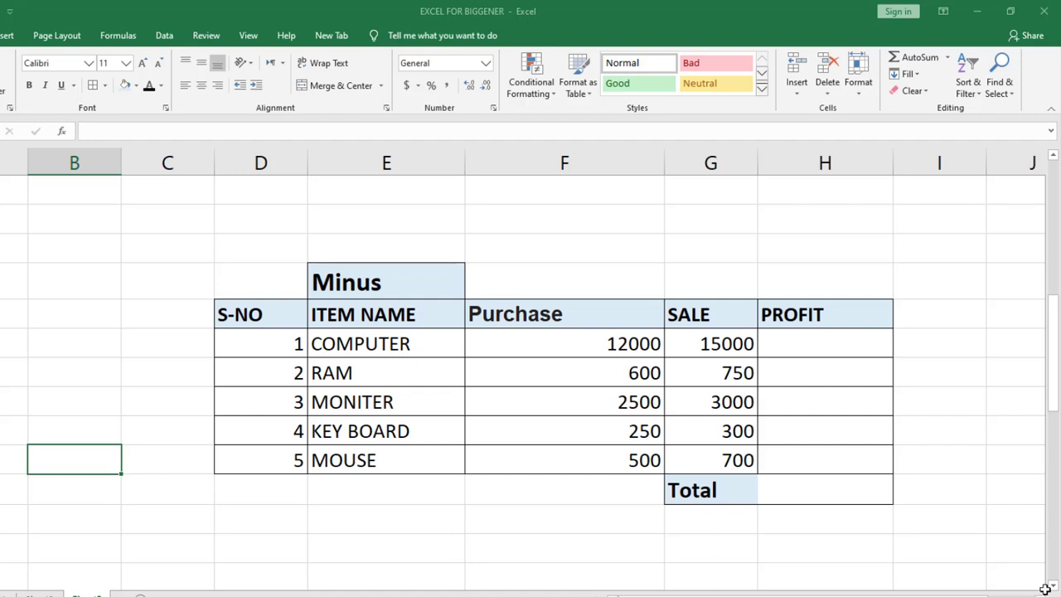
# Examine the COMPUTER row of the Minus table, comparing its purchase, sale and profit cells.
pyautogui.hscroll(1, 1051, 586)
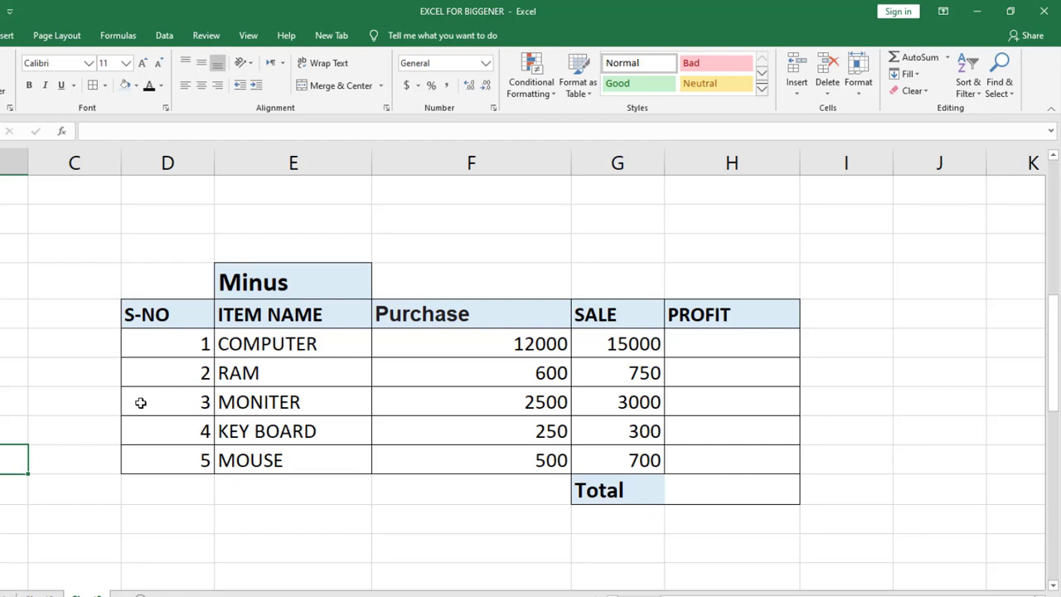
pyautogui.click(168, 349)
pyautogui.click(315, 347)
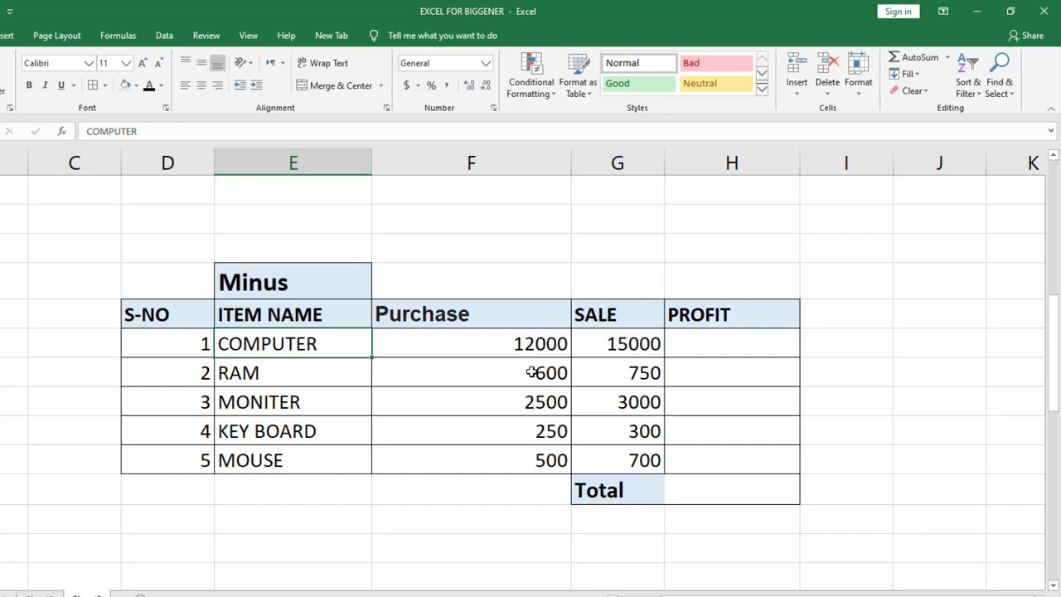
pyautogui.click(518, 344)
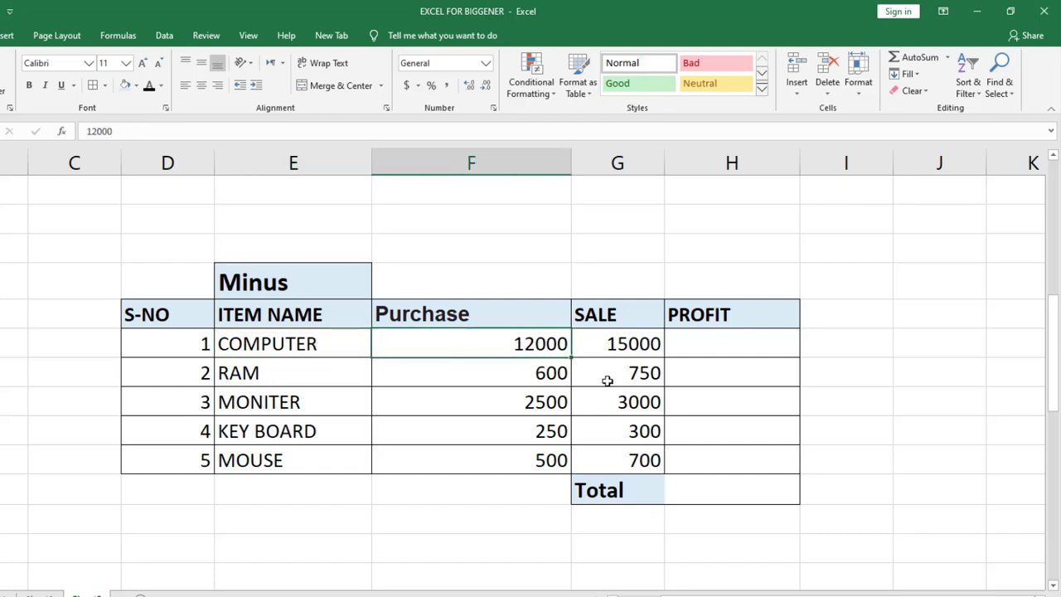
pyautogui.click(613, 344)
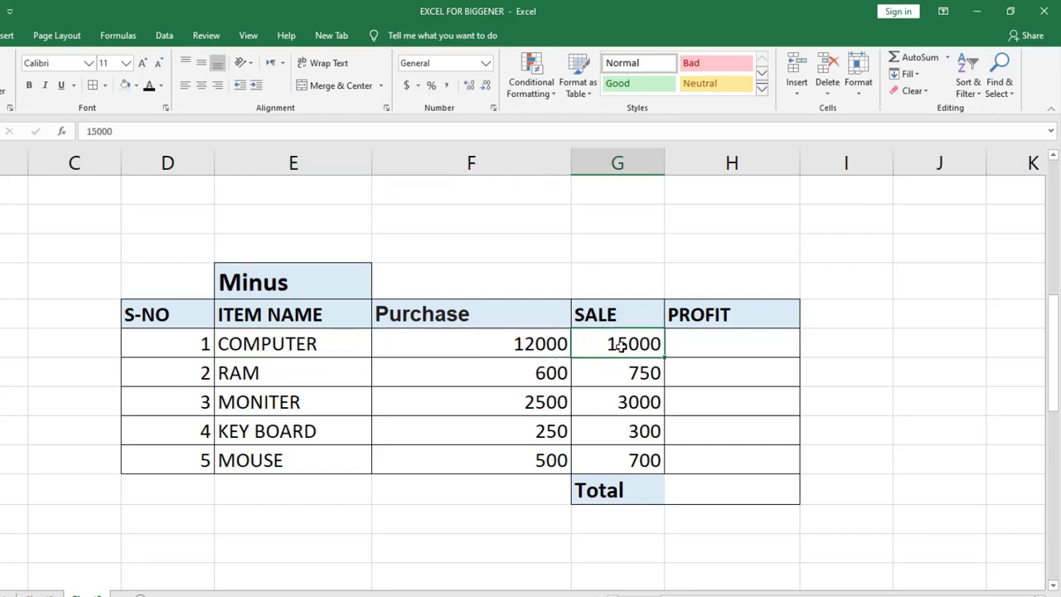
pyautogui.click(761, 354)
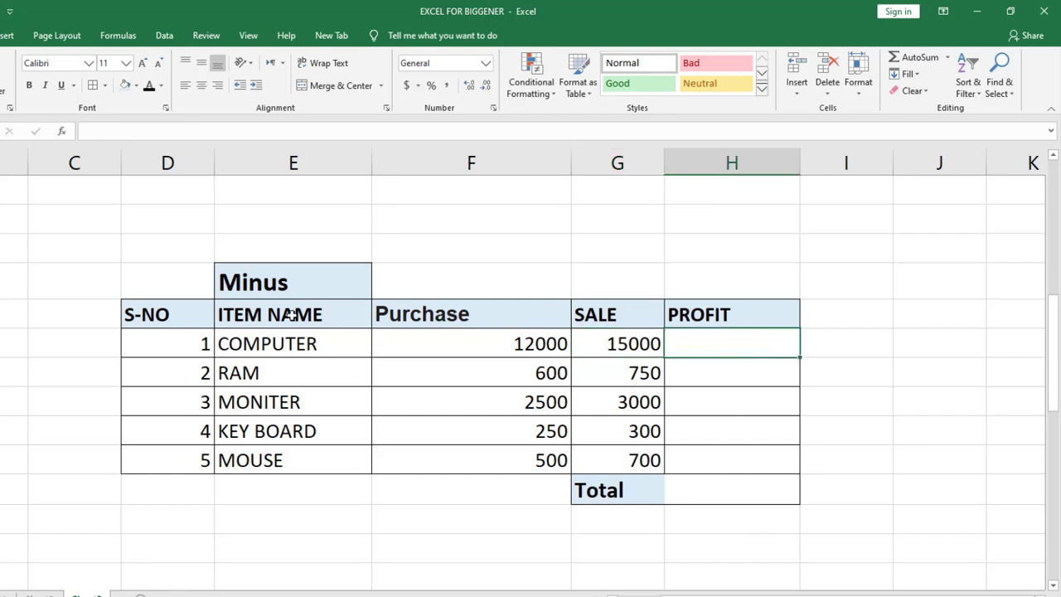
pyautogui.click(273, 346)
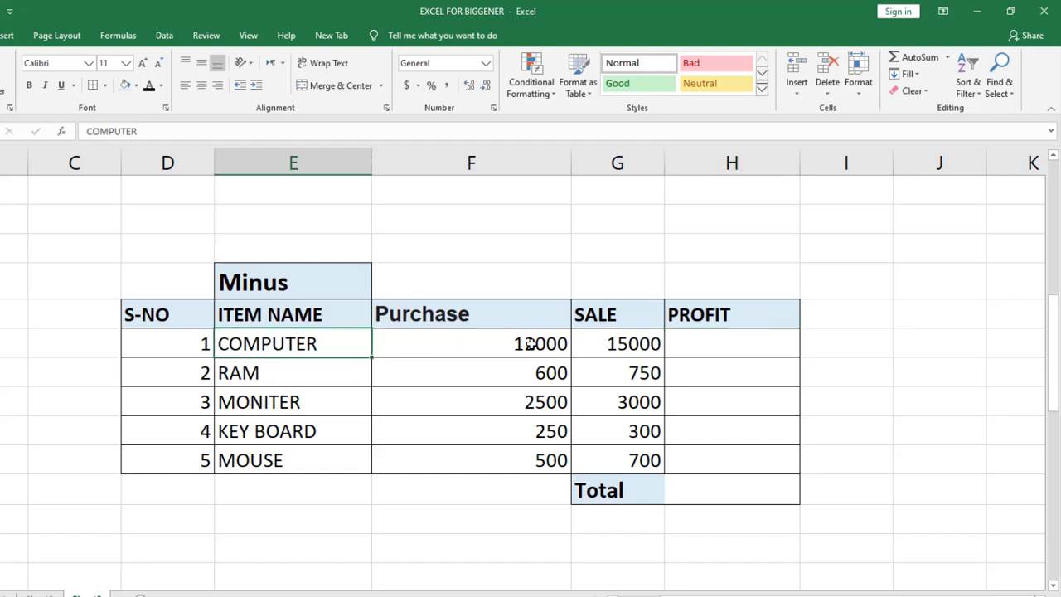
pyautogui.click(530, 344)
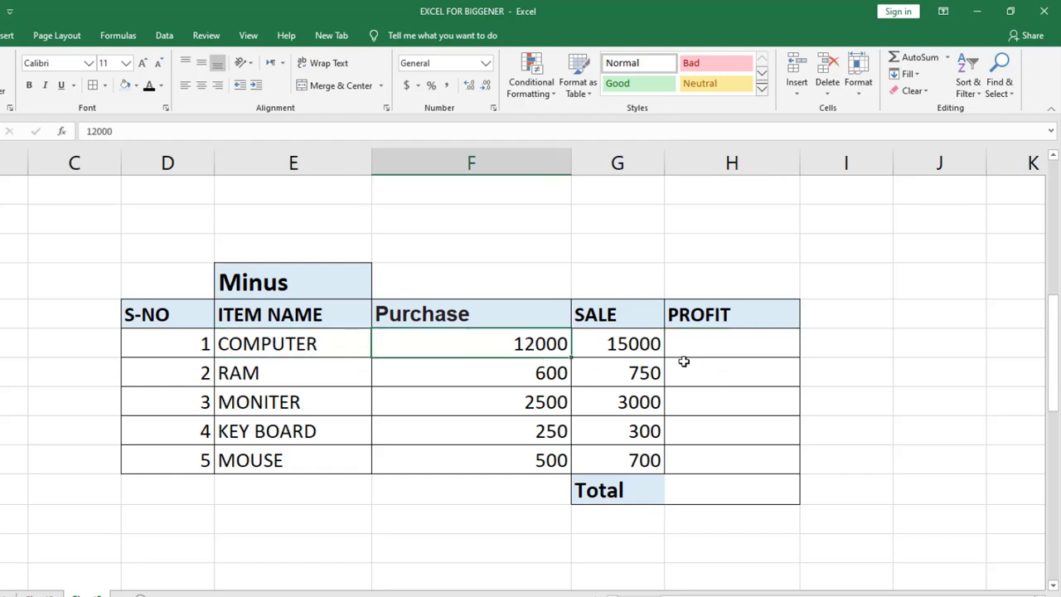
pyautogui.click(640, 347)
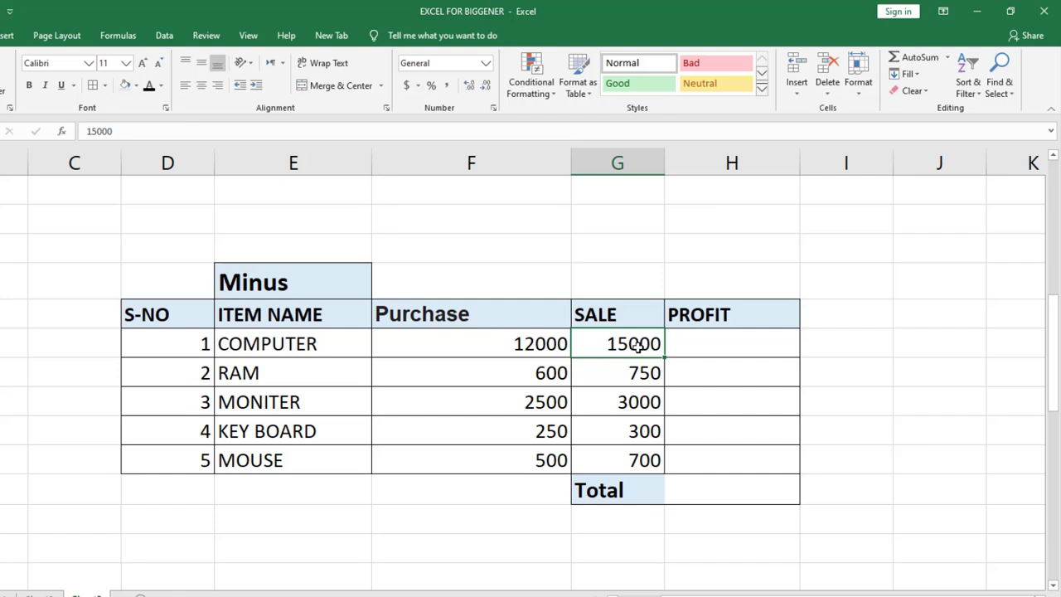
# Calculate the COMPUTER row's profit in cell H22 by subtracting purchase from sale with =G22-F22.
pyautogui.click(751, 346)
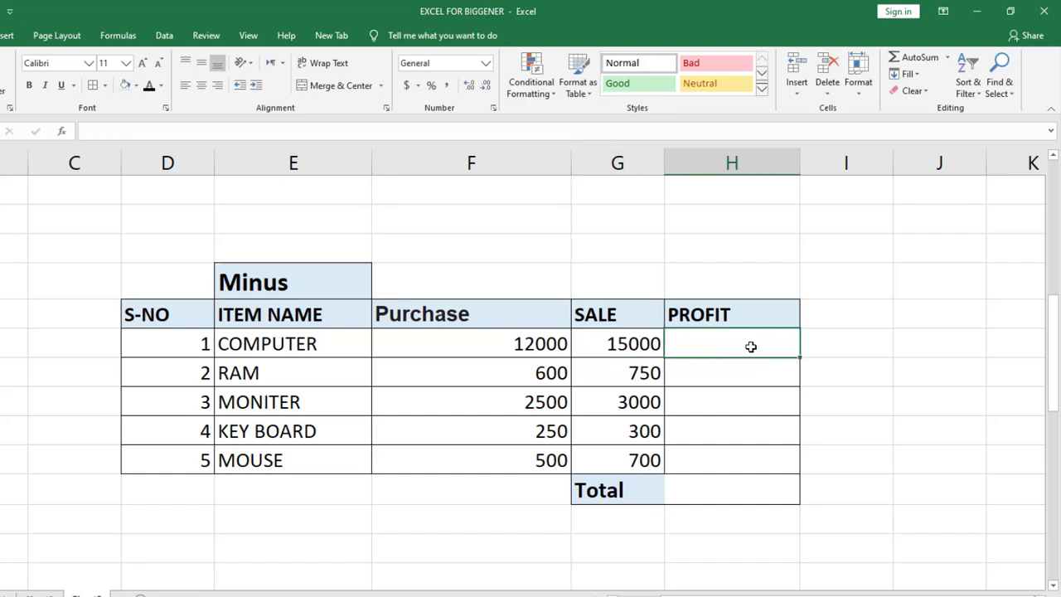
pyautogui.write('=')
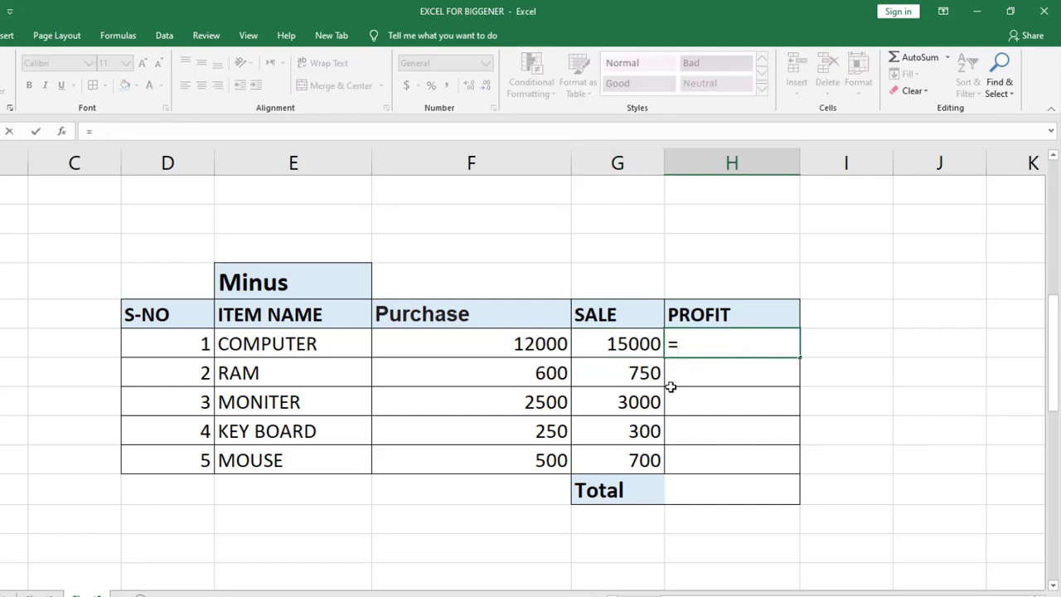
pyautogui.click(613, 348)
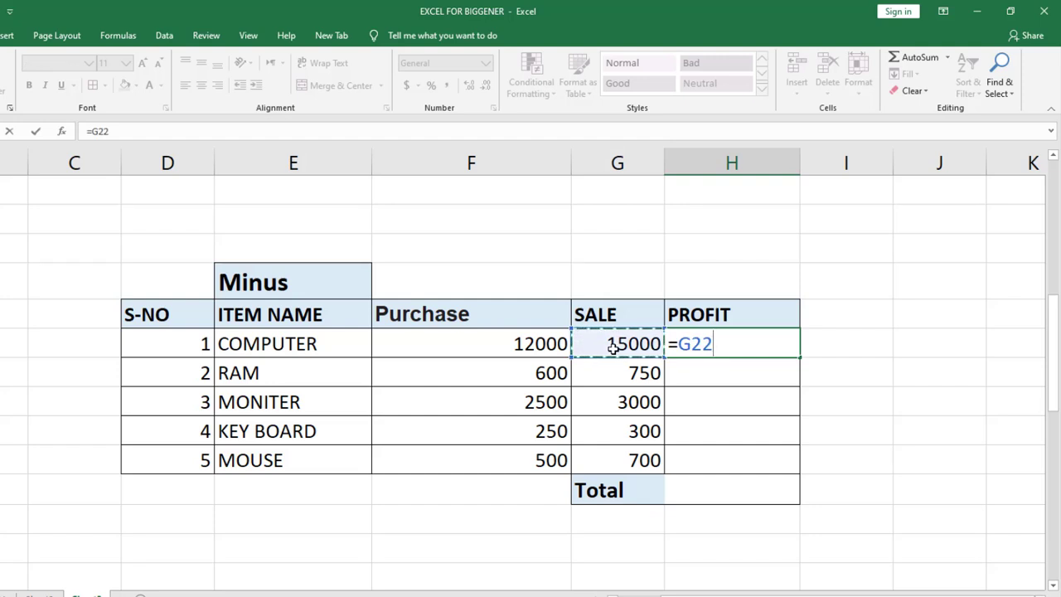
pyautogui.write('-')
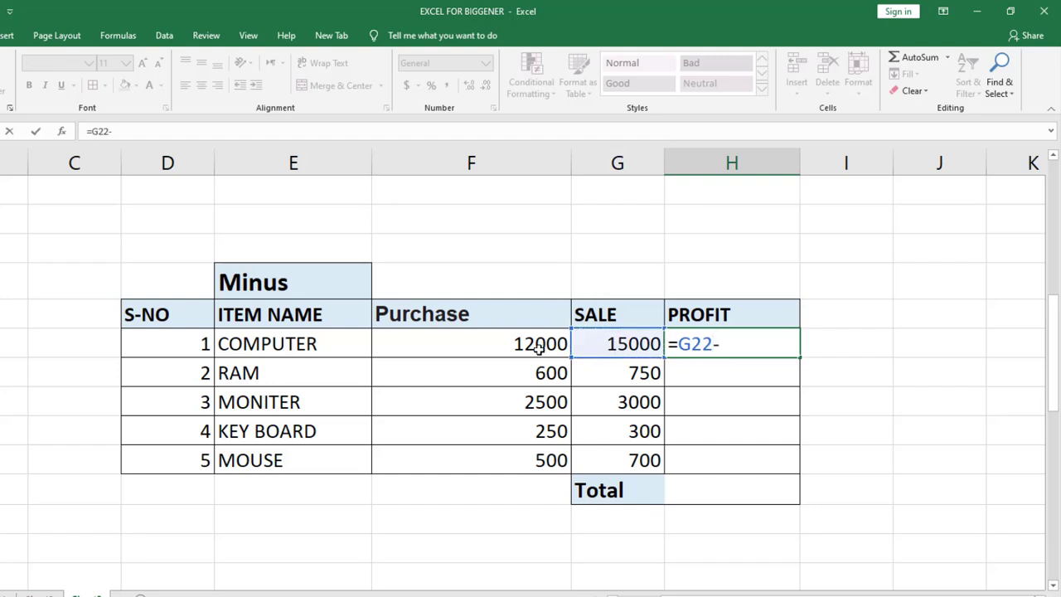
pyautogui.click(536, 345)
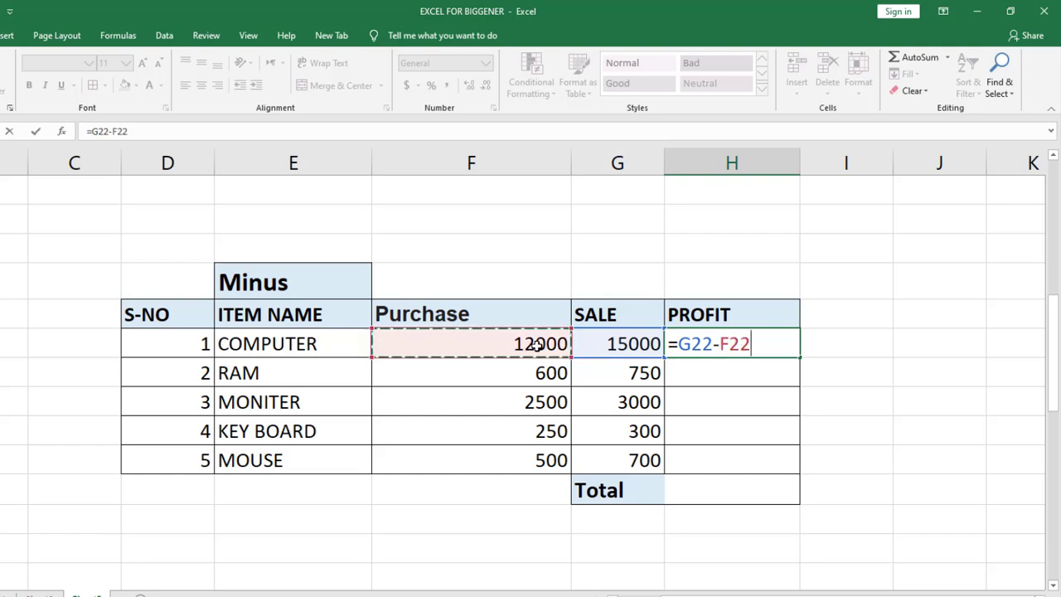
pyautogui.press('Return')
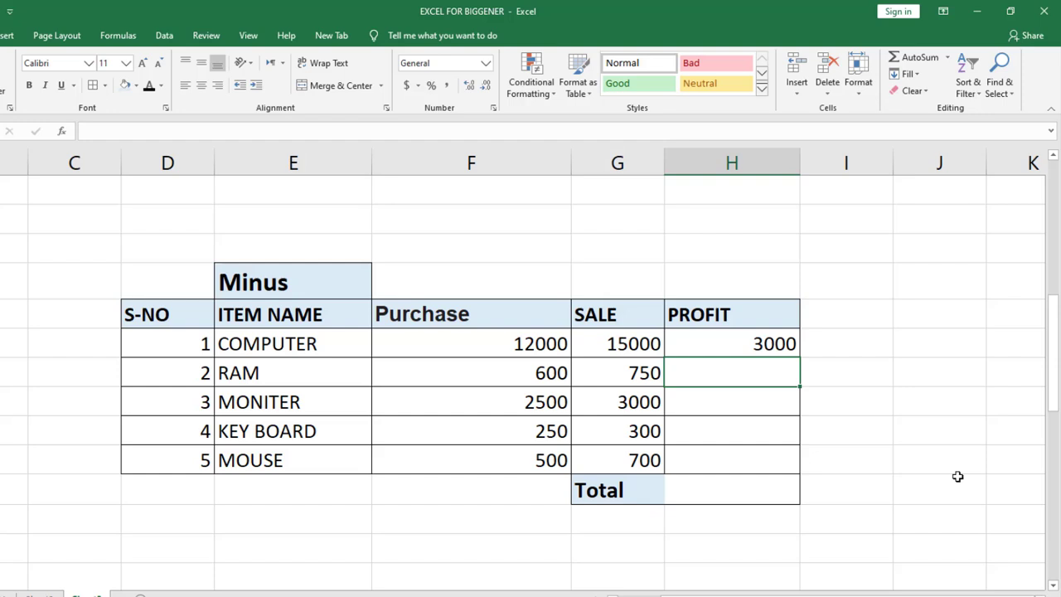
pyautogui.click(958, 476)
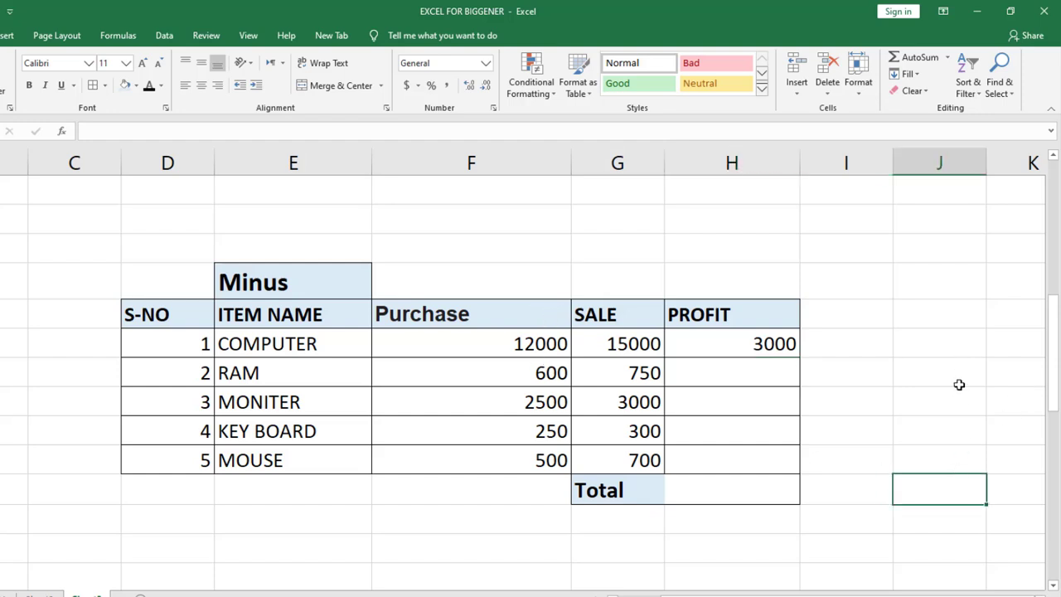
# Calculate the RAM row's profit in cell H23 by subtracting purchase from sale with =G23-F23.
pyautogui.click(754, 375)
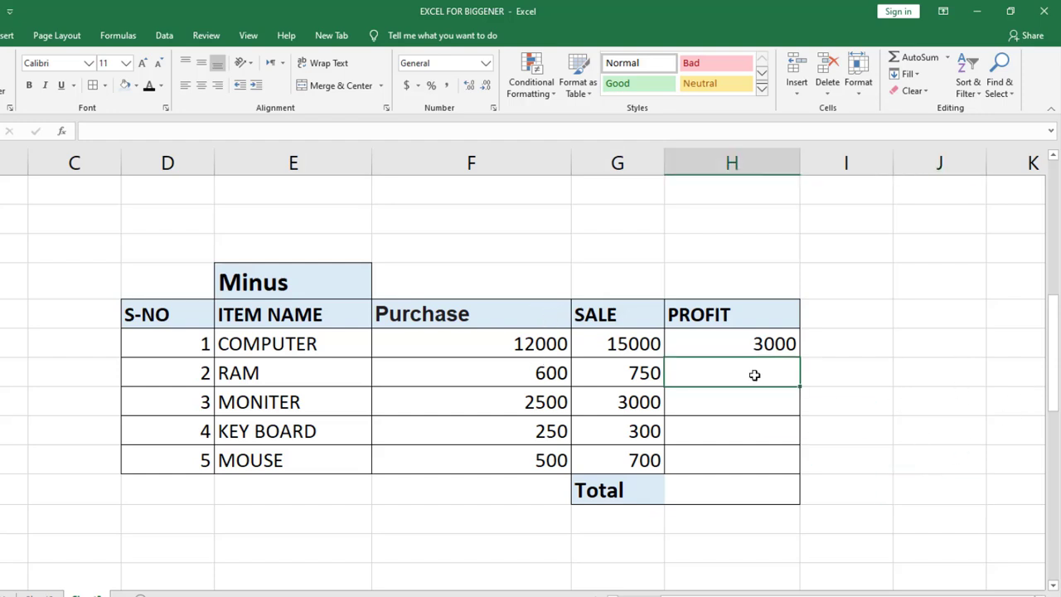
pyautogui.write('=')
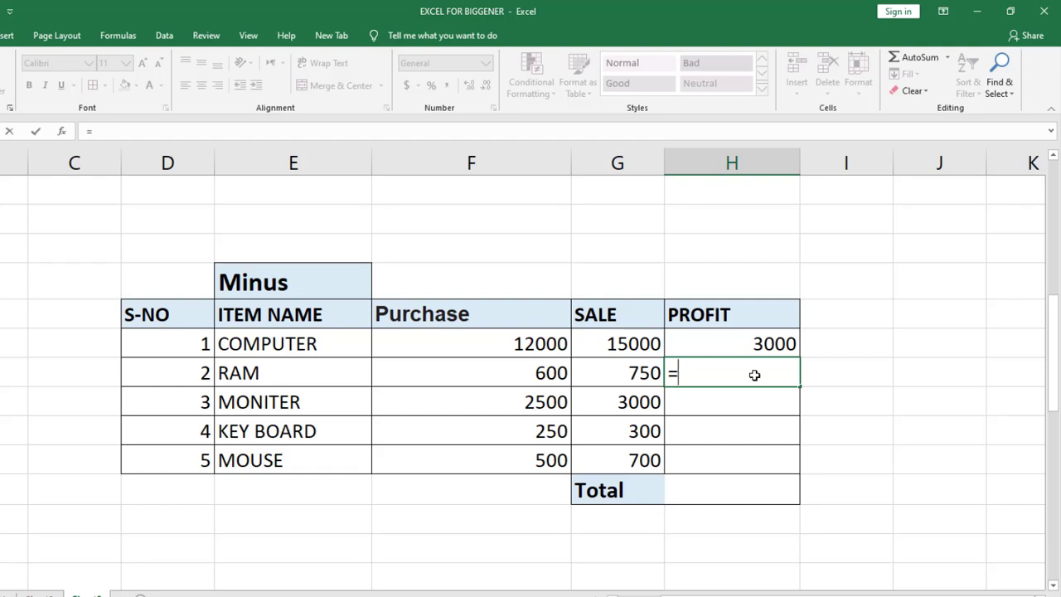
pyautogui.click(638, 373)
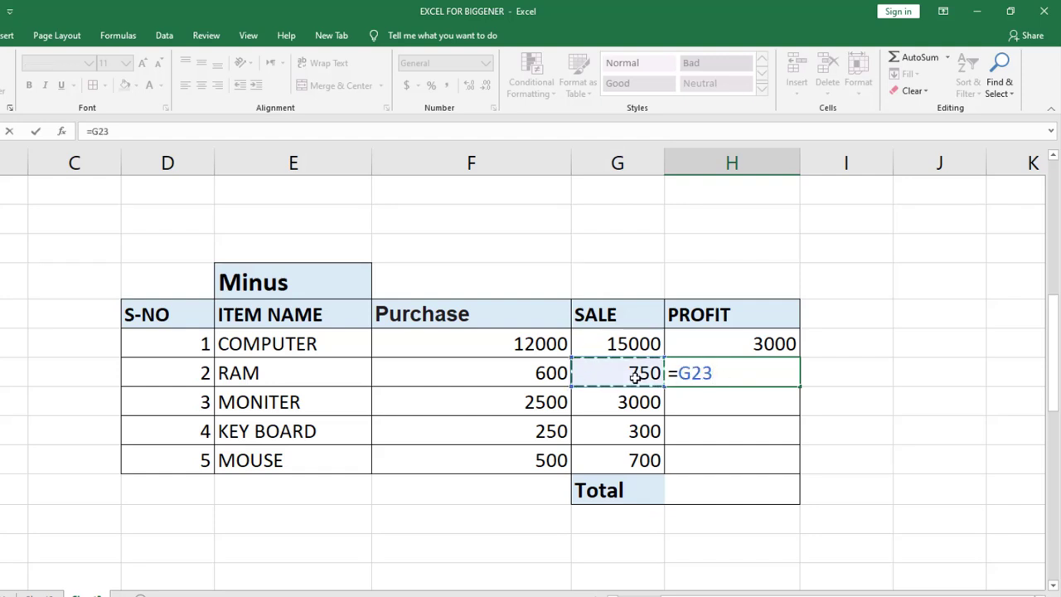
pyautogui.write('-')
pyautogui.click(534, 373)
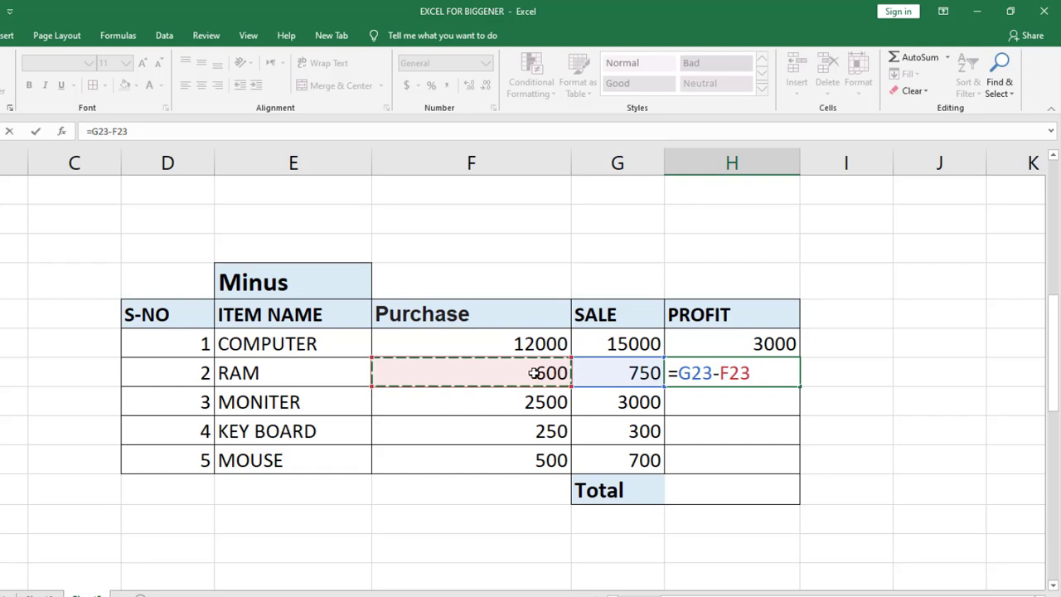
pyautogui.press('Return')
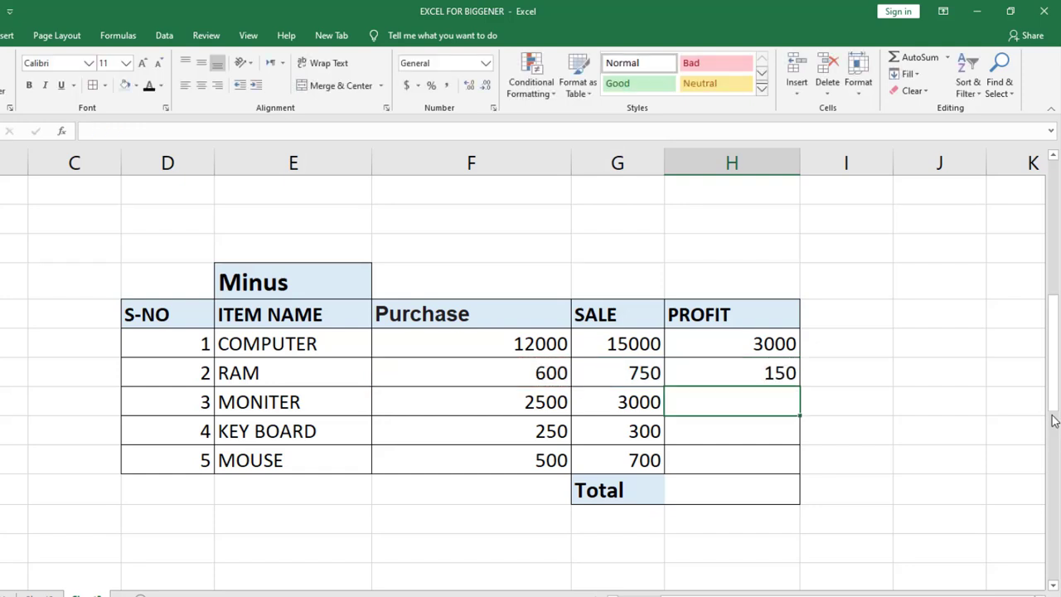
# Fill the RAM row's profit formula from H23 down to the MOUSE row in H26.
pyautogui.moveTo(1053, 411); pyautogui.dragTo(1046, 419)
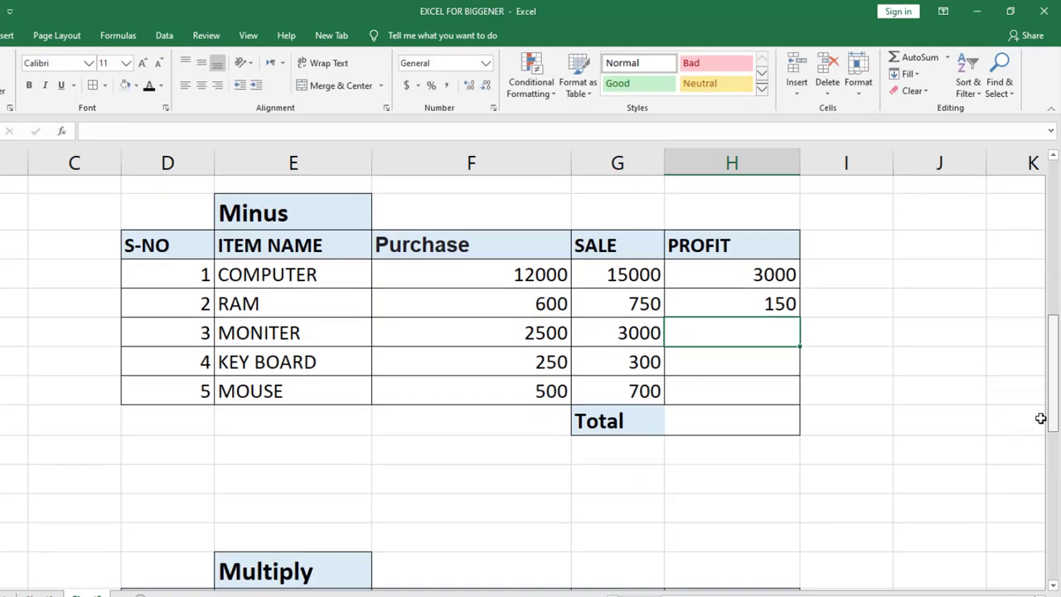
pyautogui.click(792, 325)
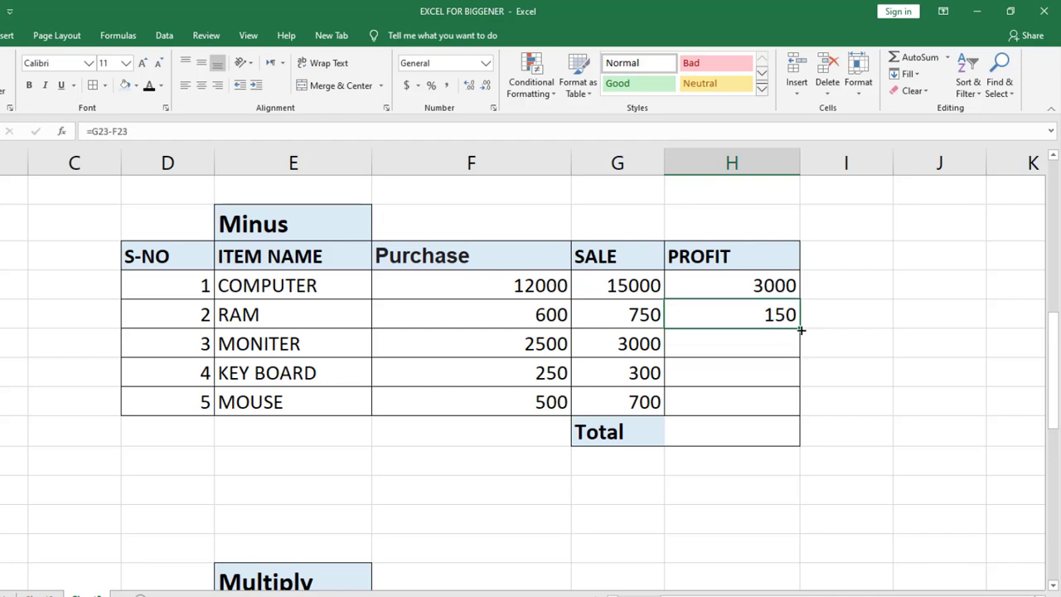
pyautogui.moveTo(801, 330); pyautogui.dragTo(801, 408)
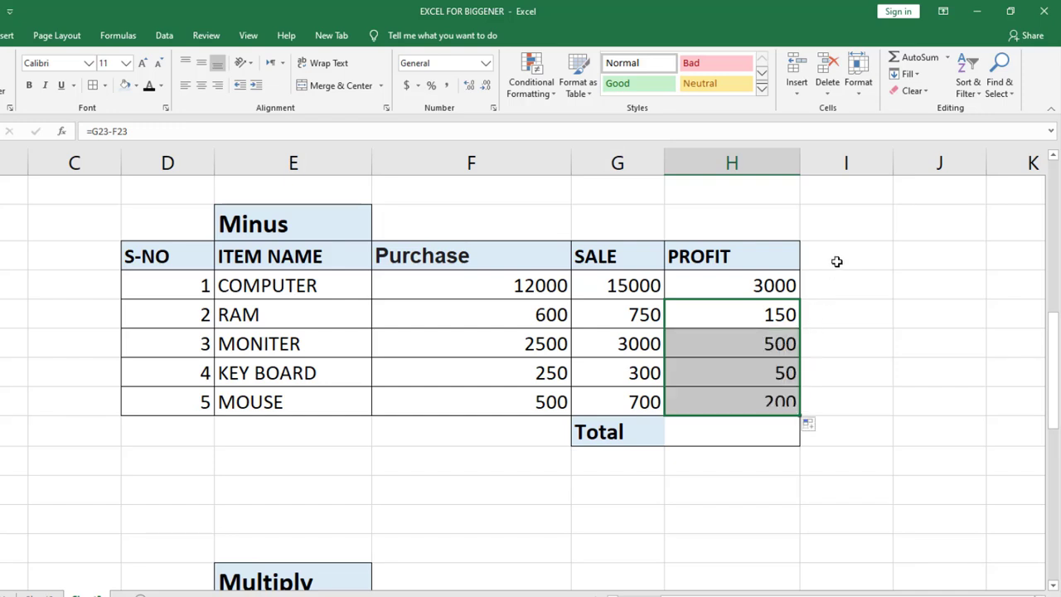
pyautogui.click(864, 495)
# Total the PROFIT column of the Minus table in cell H27 with the formula =SUM(H22:H26).
pyautogui.click(739, 437)
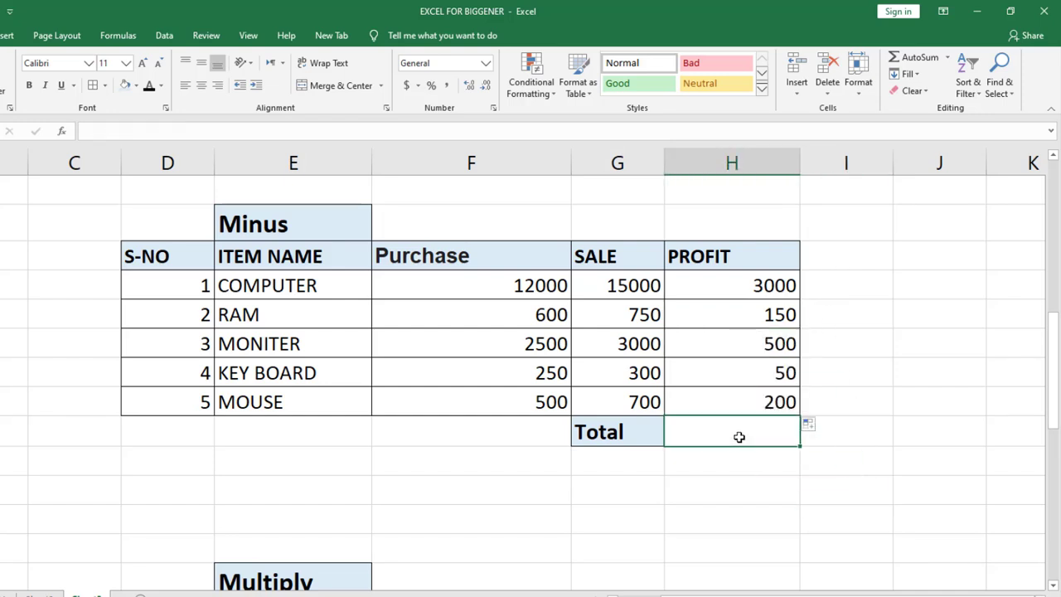
pyautogui.write('=S')
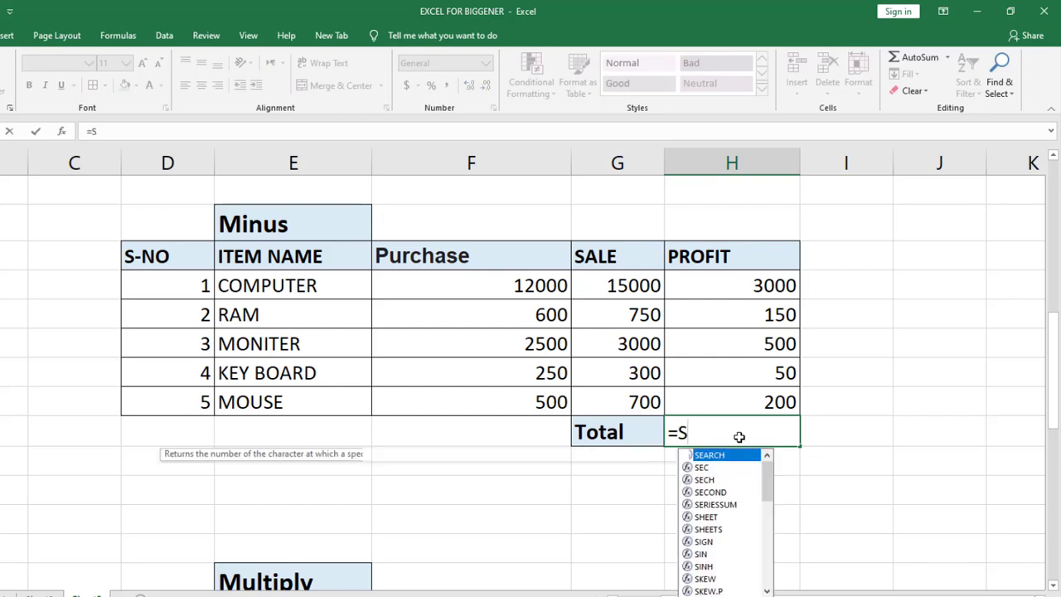
pyautogui.write('UM(')
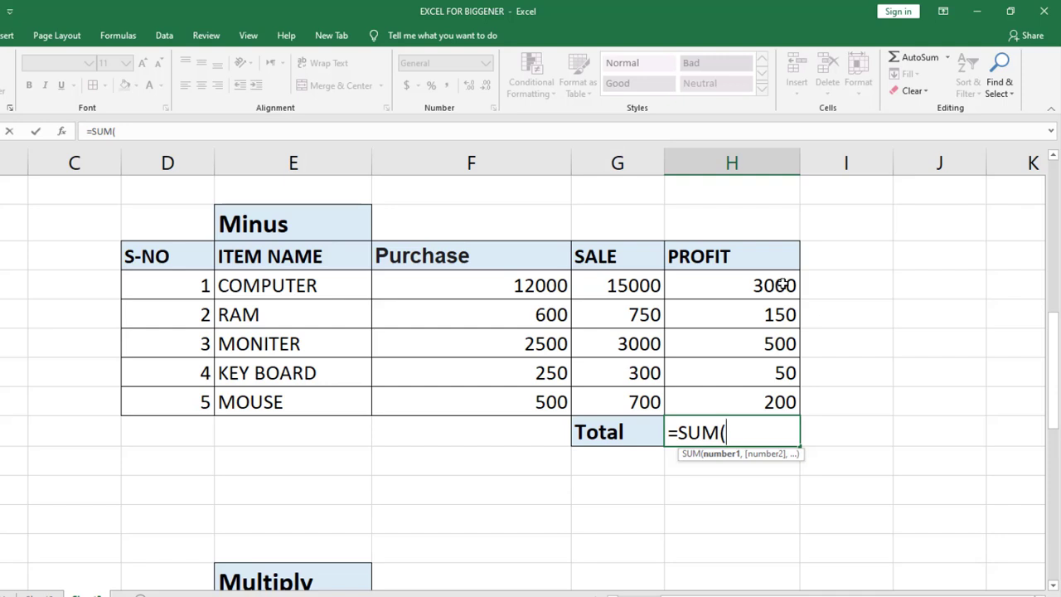
pyautogui.moveTo(781, 285); pyautogui.dragTo(769, 396)
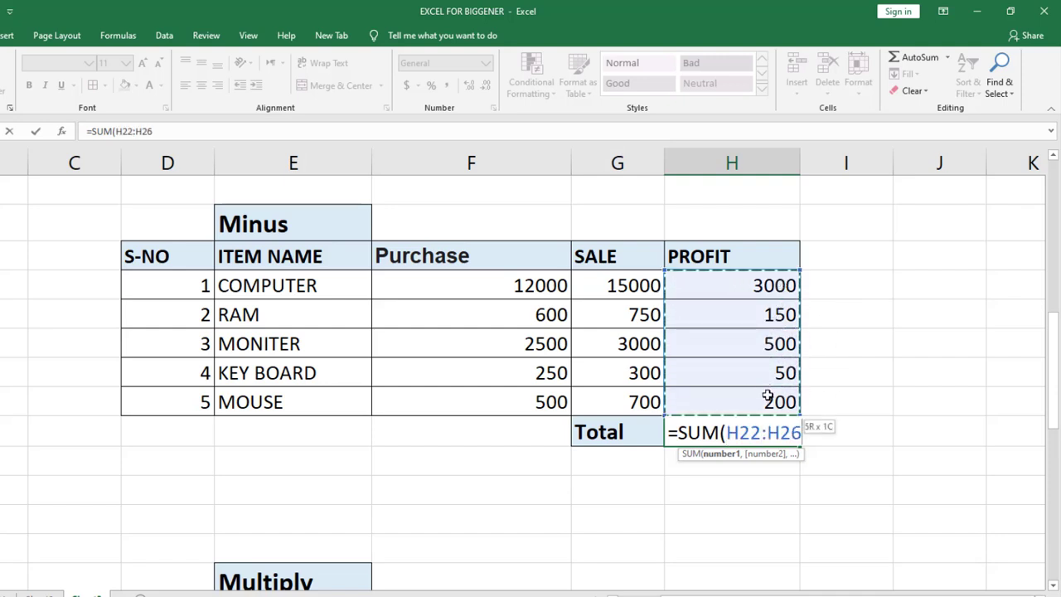
pyautogui.write(')')
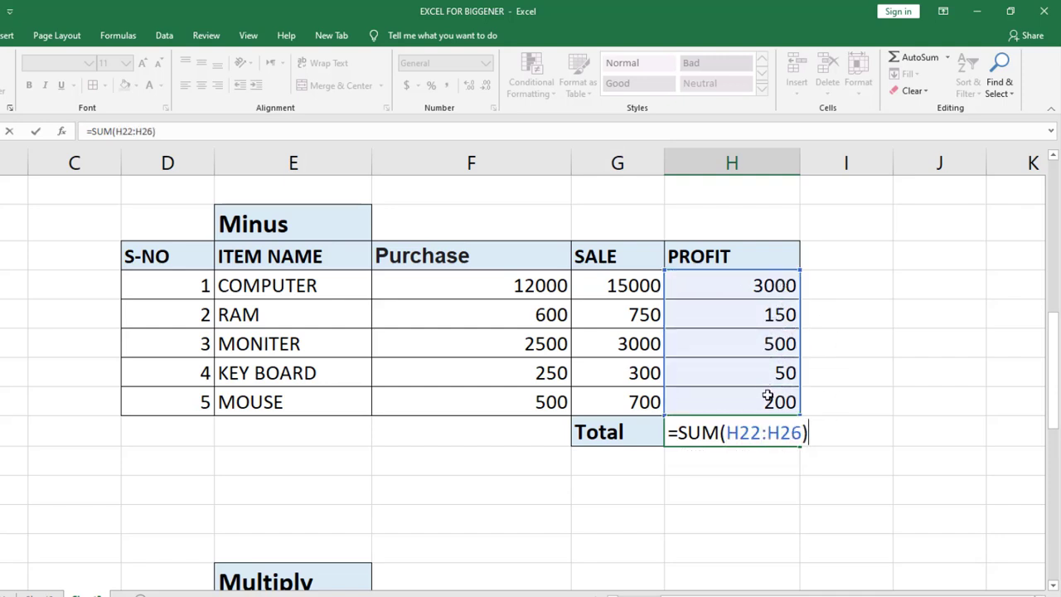
pyautogui.press('Return')
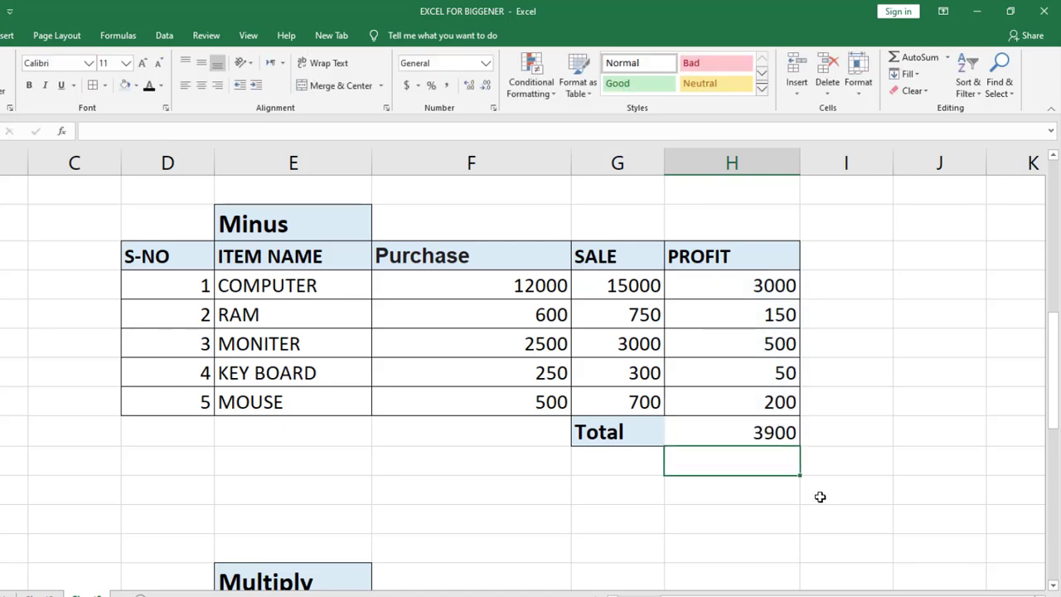
# Review the Multiply table's I CODE, ITEM NAME, RATE, QTY and AMOUNT headers.
pyautogui.moveTo(1057, 319); pyautogui.dragTo(994, 442)
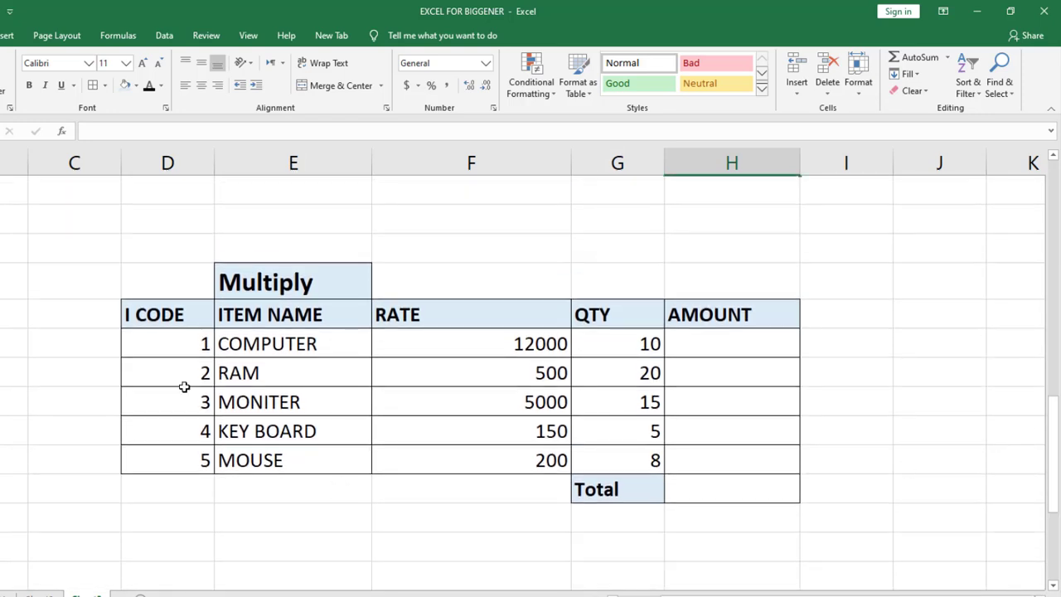
pyautogui.click(184, 321)
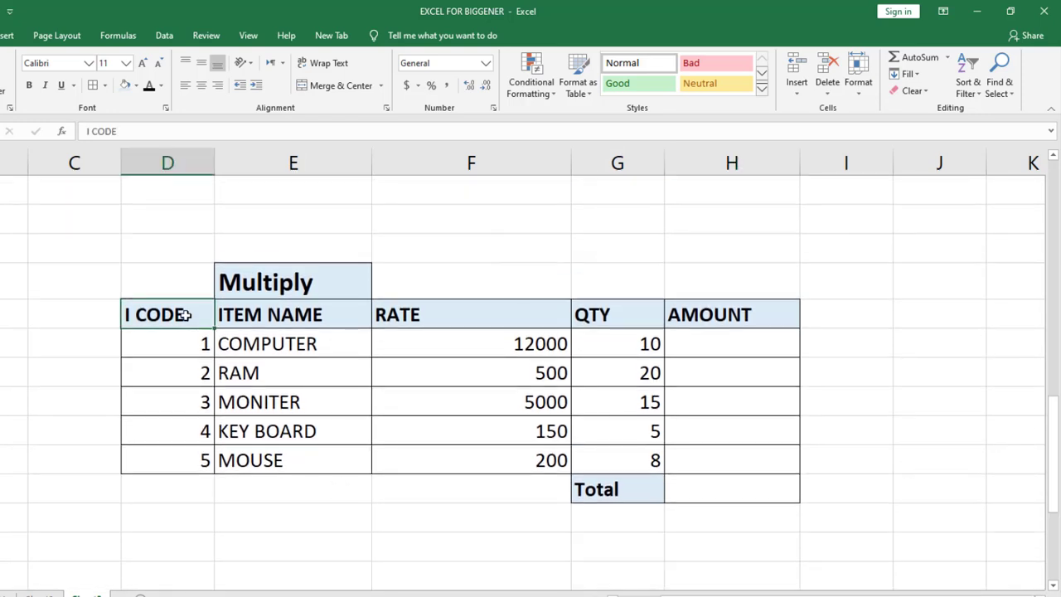
pyautogui.click(299, 324)
pyautogui.click(474, 320)
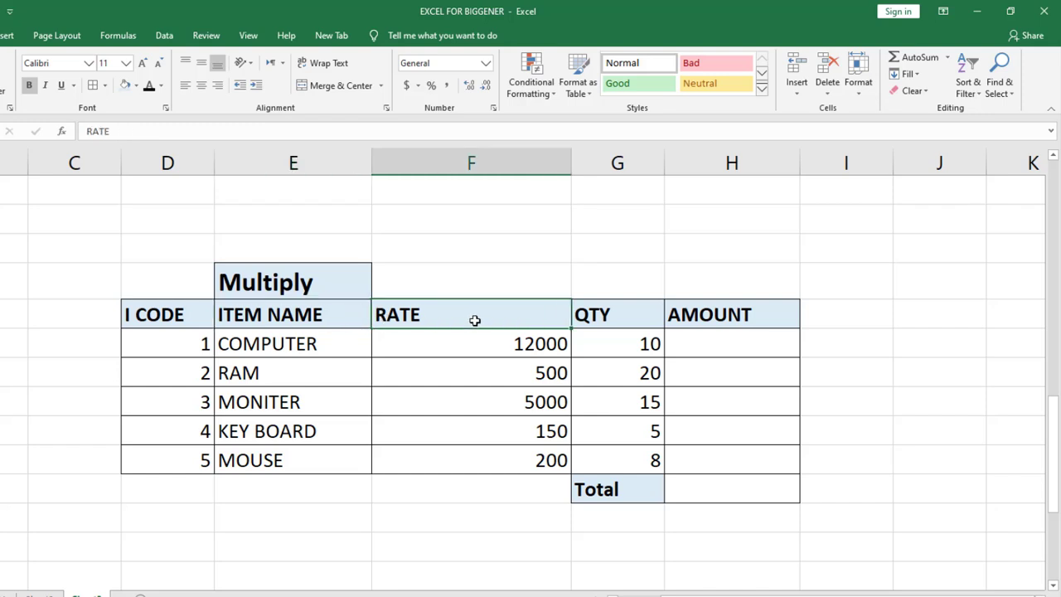
pyautogui.click(620, 321)
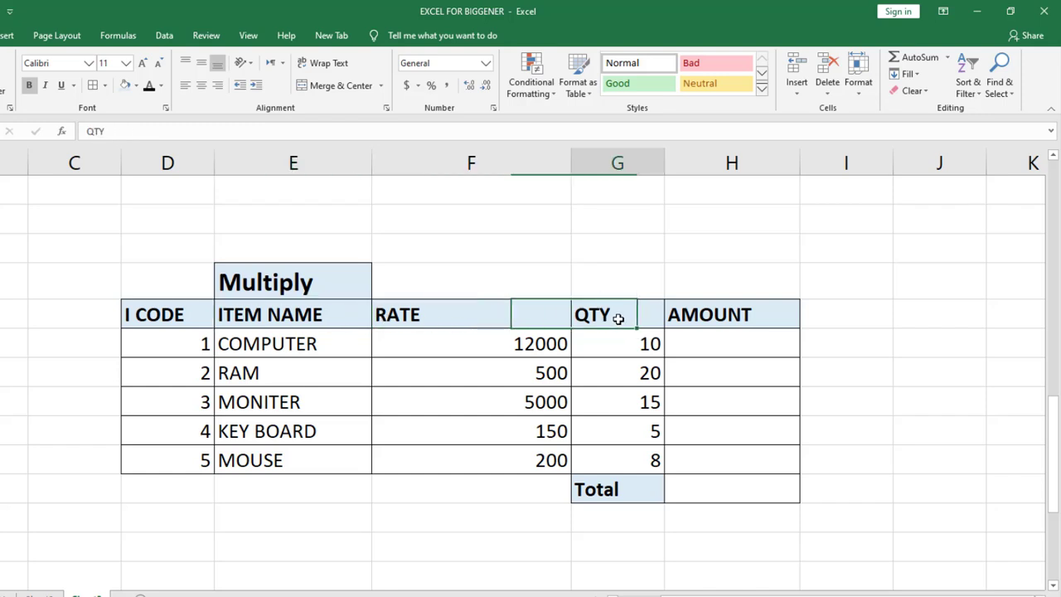
pyautogui.click(738, 319)
pyautogui.click(742, 359)
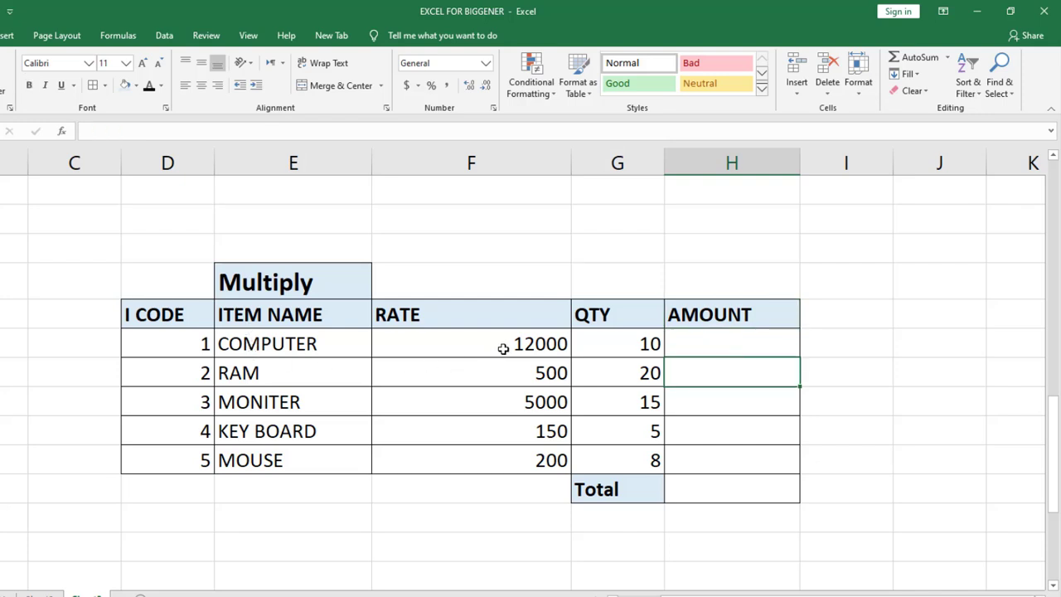
# Calculate the COMPUTER row's amount in cell H34 by multiplying rate by quantity with =F34*G34.
pyautogui.click(751, 342)
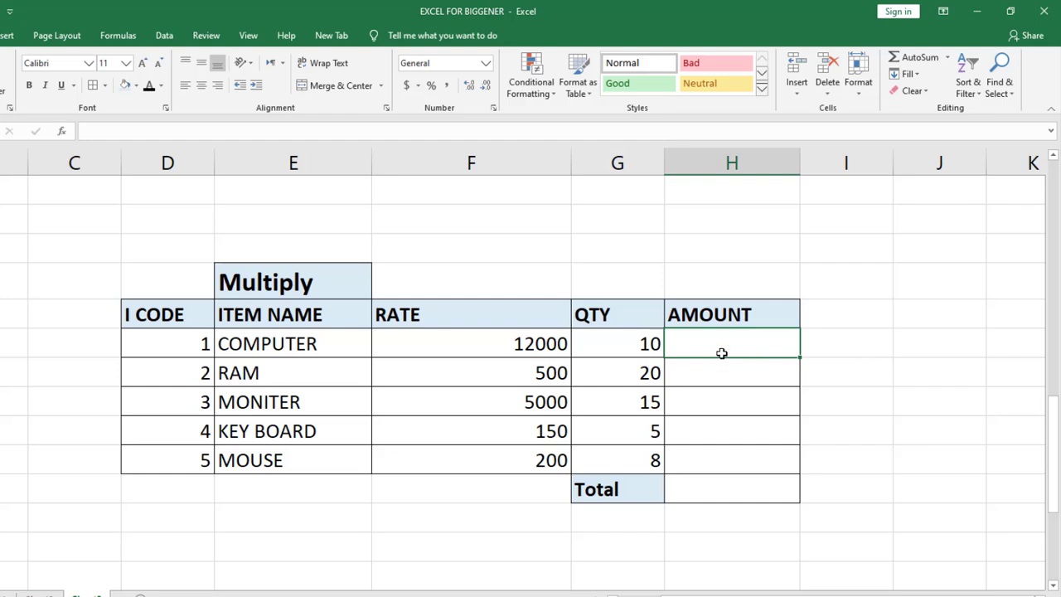
pyautogui.write('=')
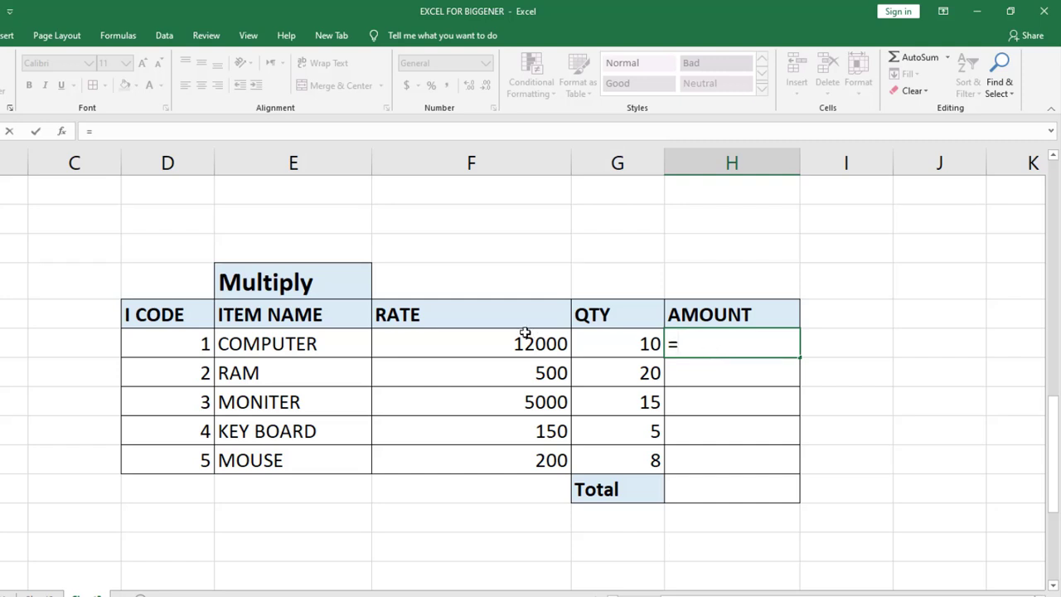
pyautogui.click(503, 347)
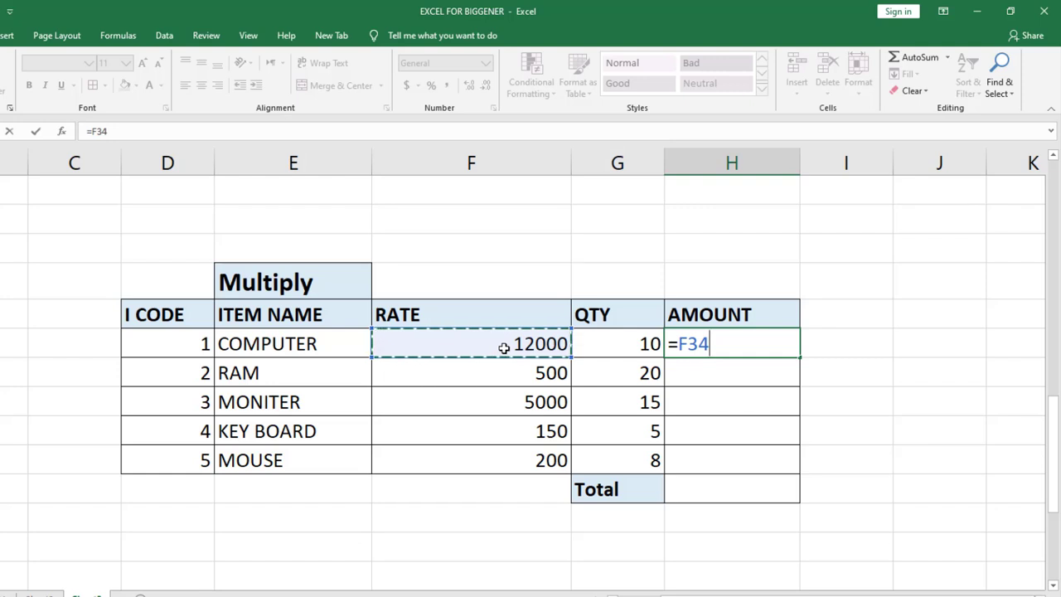
pyautogui.write('*')
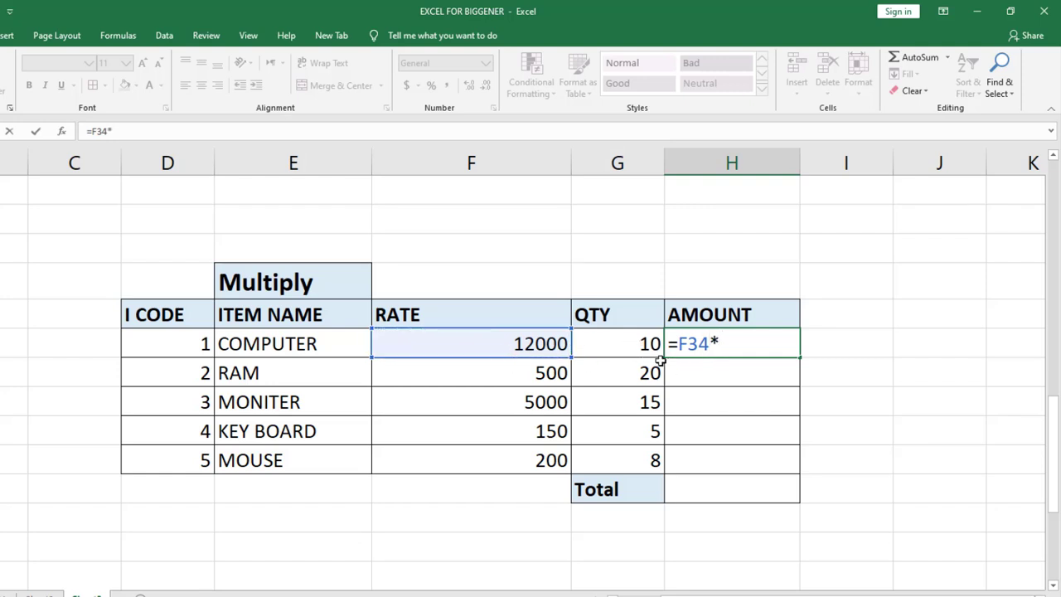
pyautogui.click(635, 347)
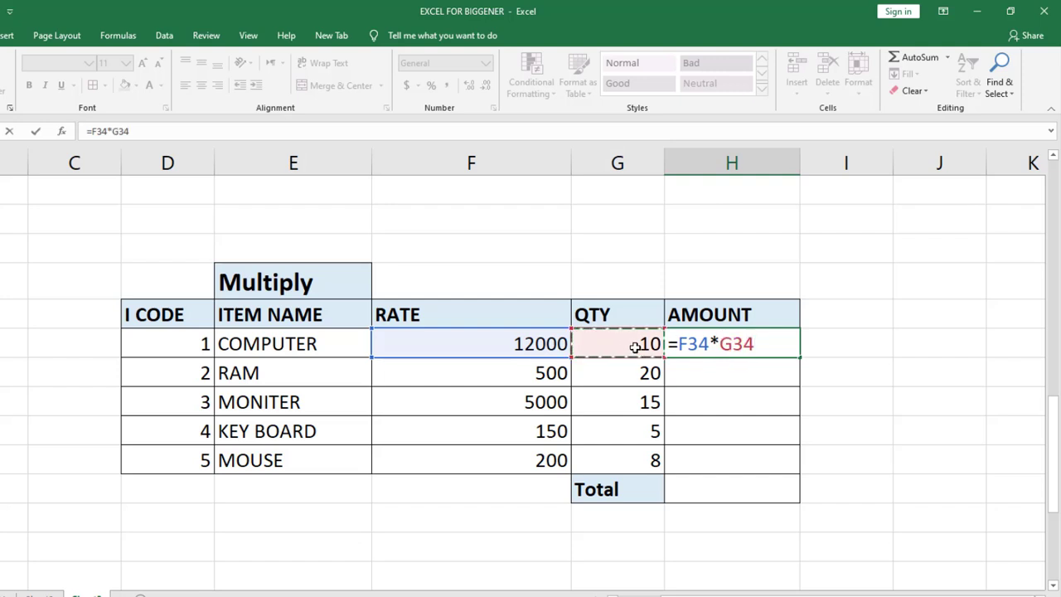
pyautogui.press('Return')
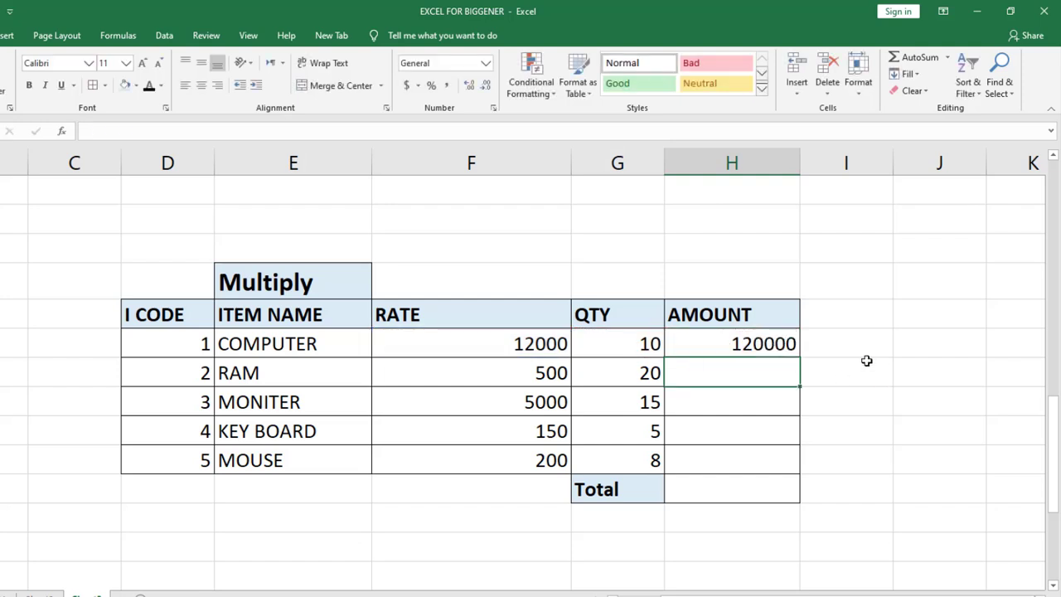
# Re-enter the COMPUTER row's amount formula =F34*G34 in H34 and fill it down to the MOUSE row in H38.
pyautogui.click(764, 346)
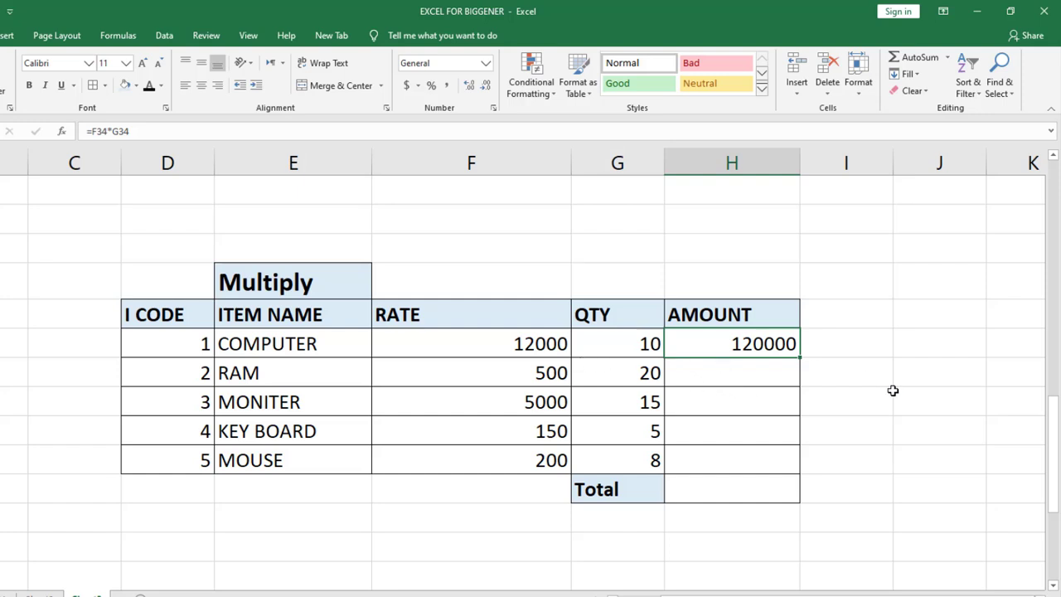
pyautogui.write('=')
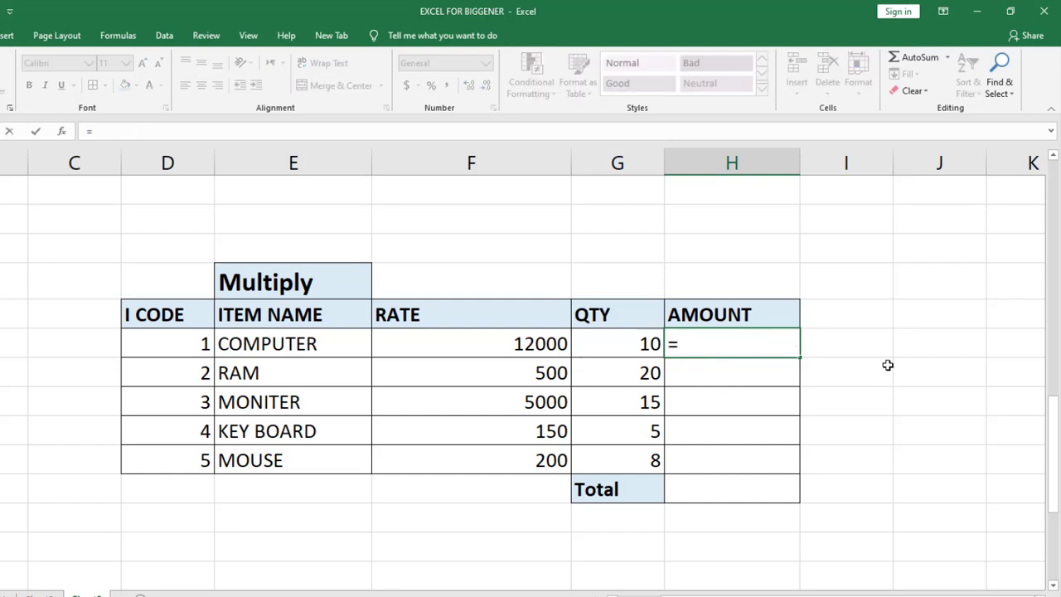
pyautogui.click(528, 344)
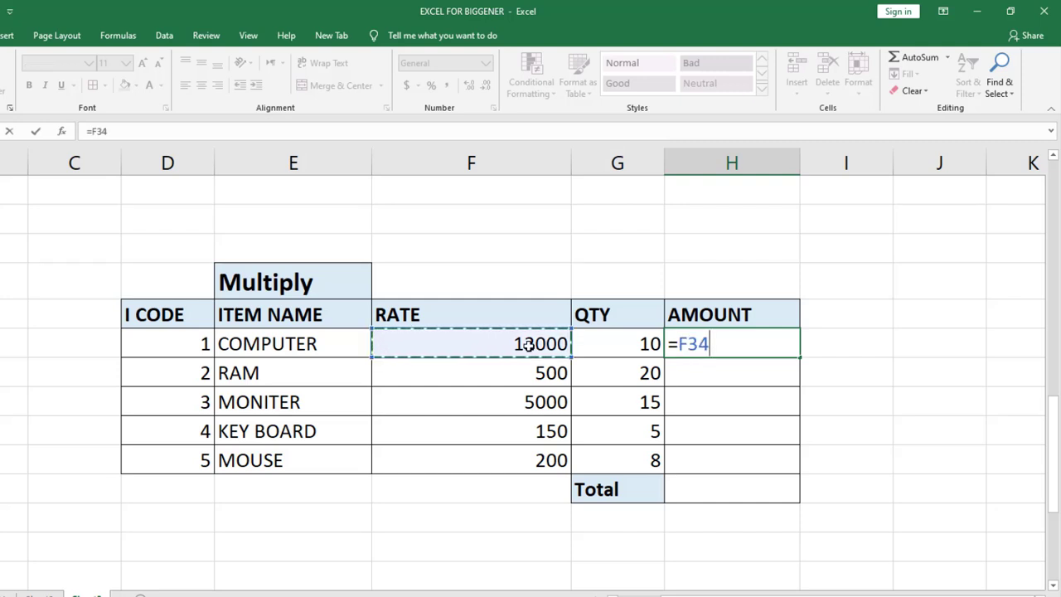
pyautogui.write('*')
pyautogui.click(619, 346)
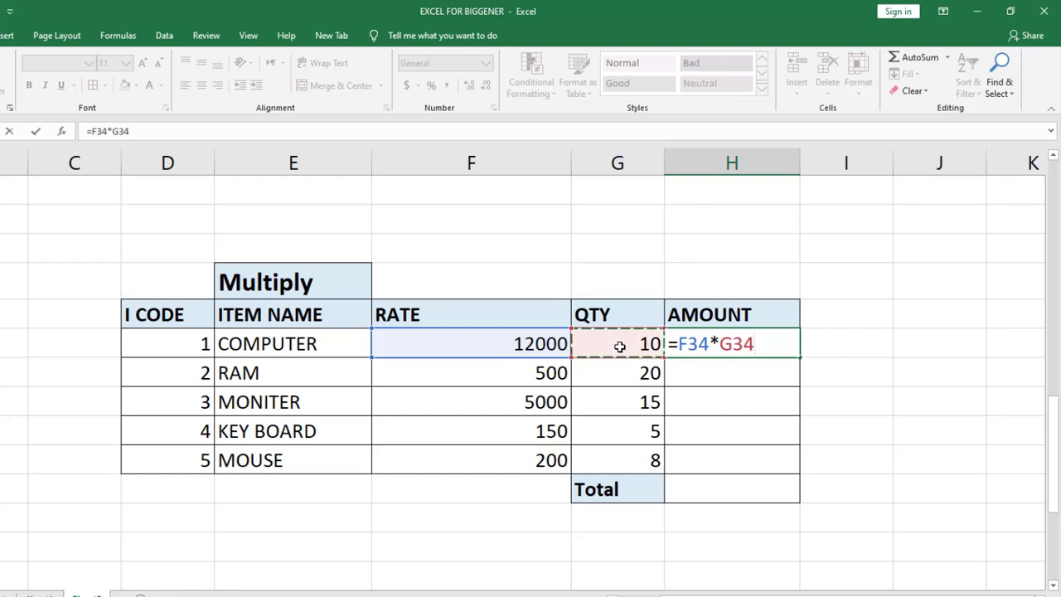
pyautogui.press('Return')
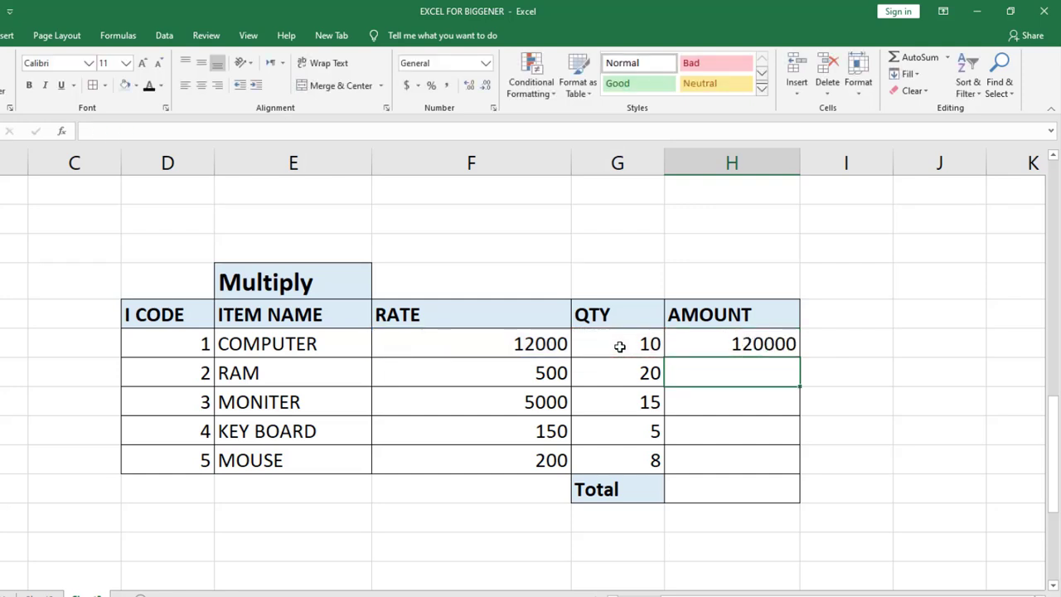
pyautogui.click(784, 345)
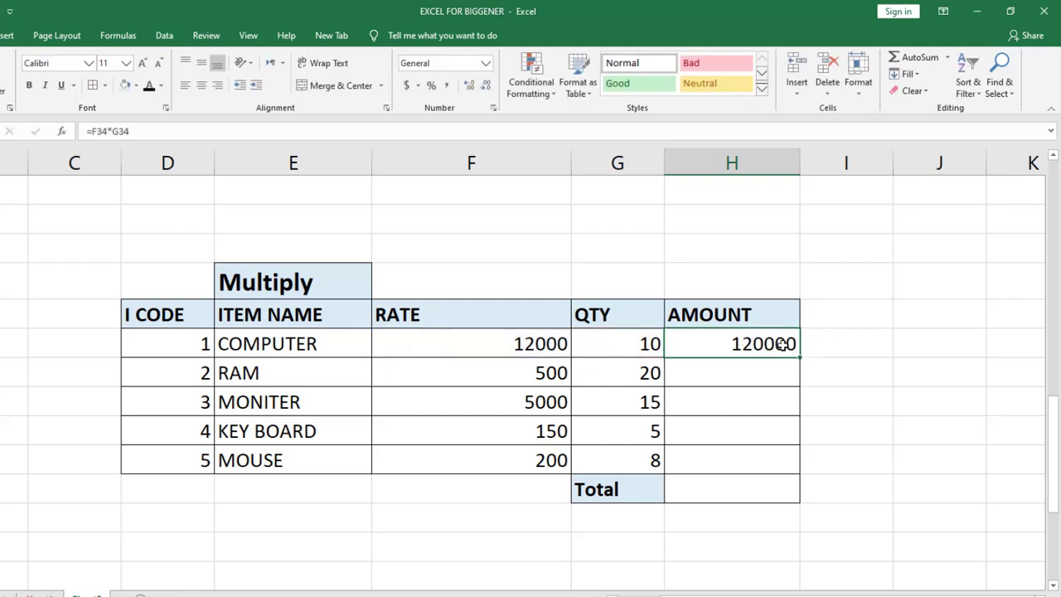
pyautogui.moveTo(800, 360); pyautogui.dragTo(790, 466)
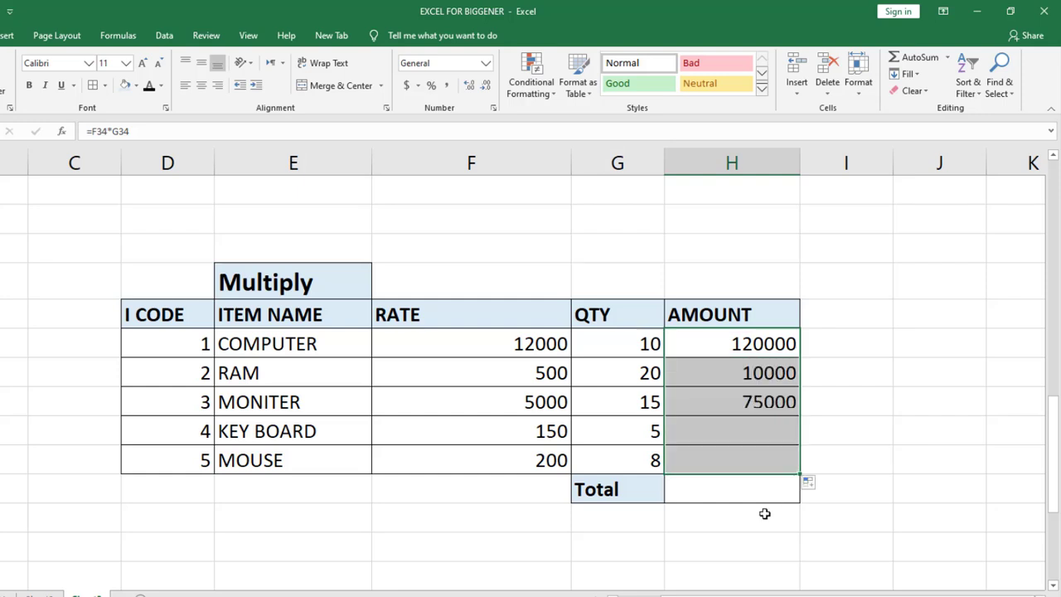
# Total the AMOUNT column of the Multiply table in cell H39 with the formula =SUM(H34:H38).
pyautogui.click(716, 491)
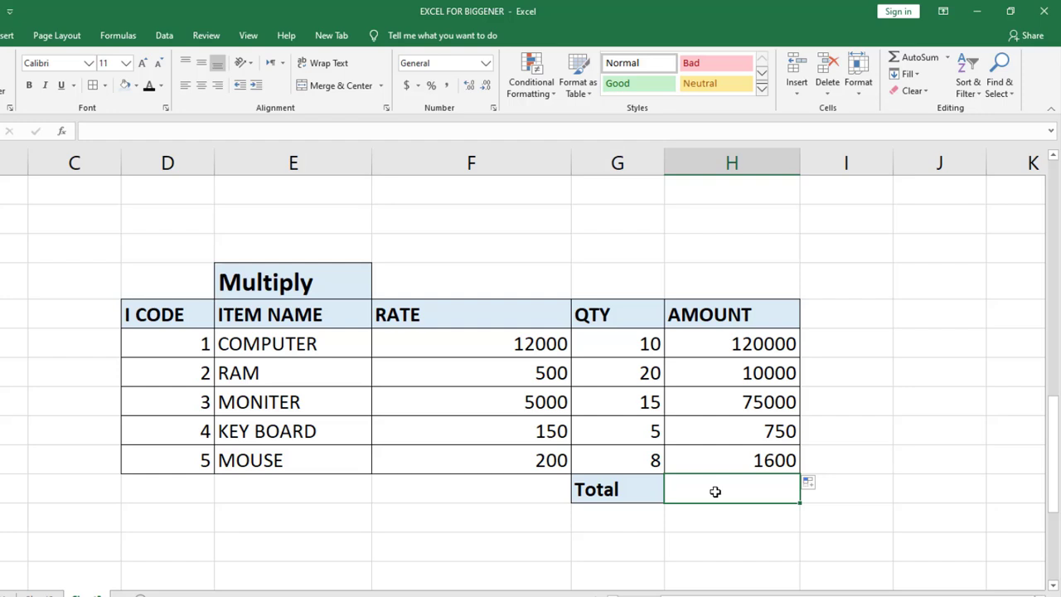
pyautogui.write('=SUM')
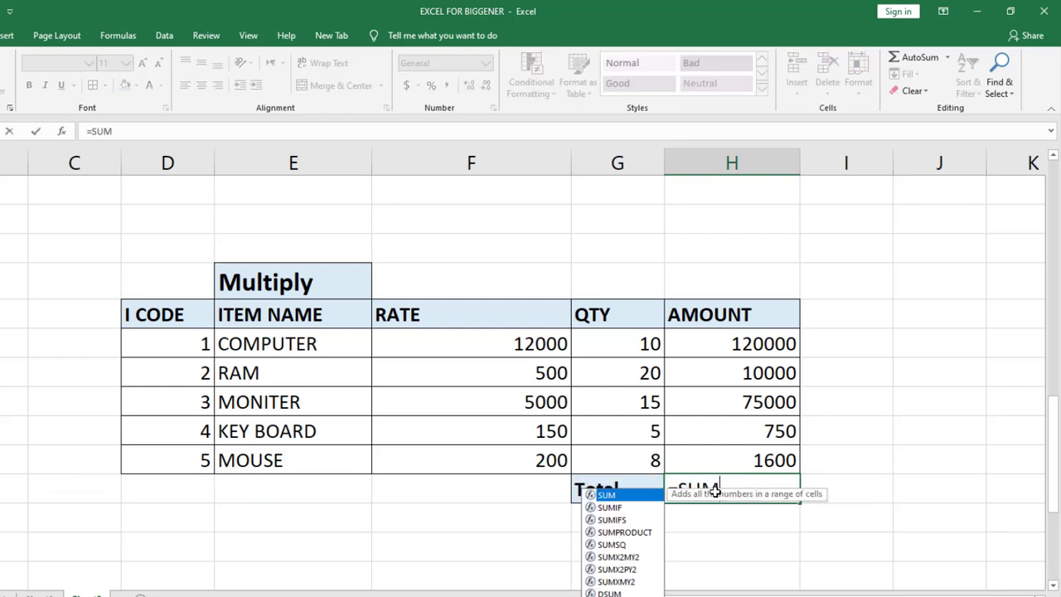
pyautogui.write('(')
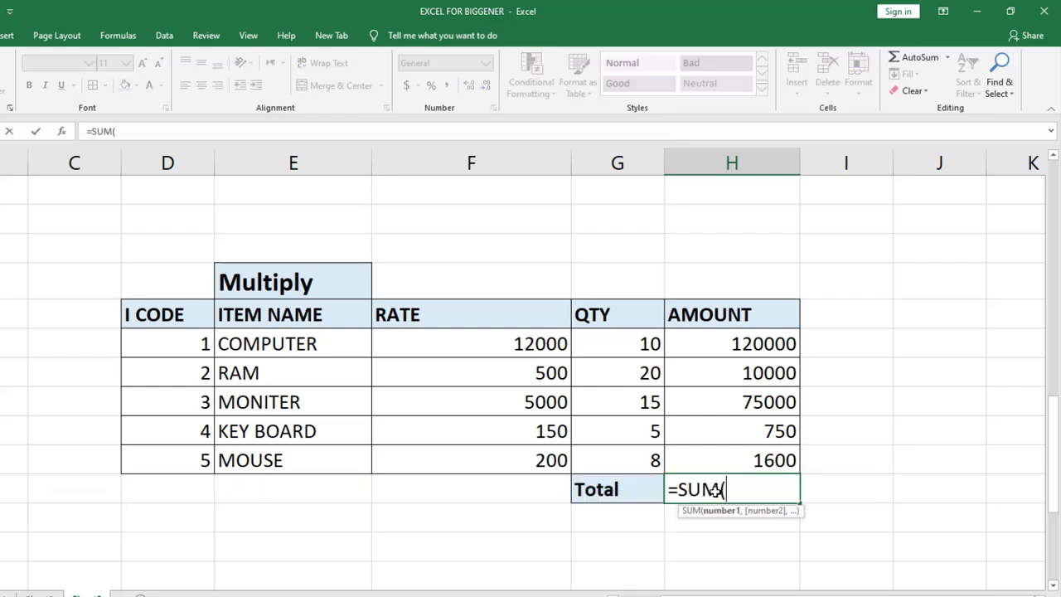
pyautogui.click(759, 344)
pyautogui.moveTo(759, 344); pyautogui.dragTo(741, 460)
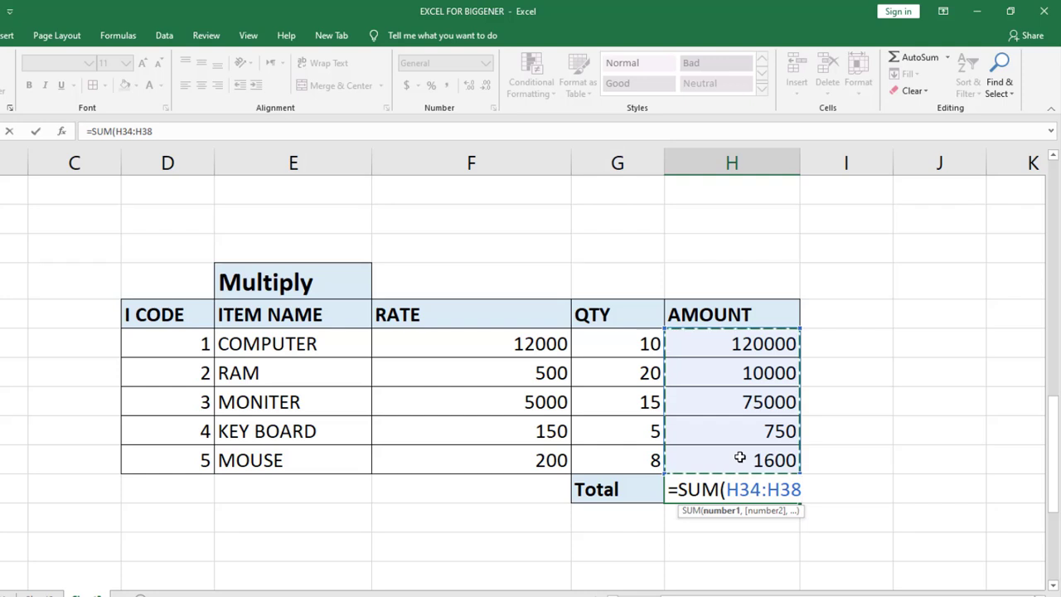
pyautogui.write(')')
pyautogui.press('Return')
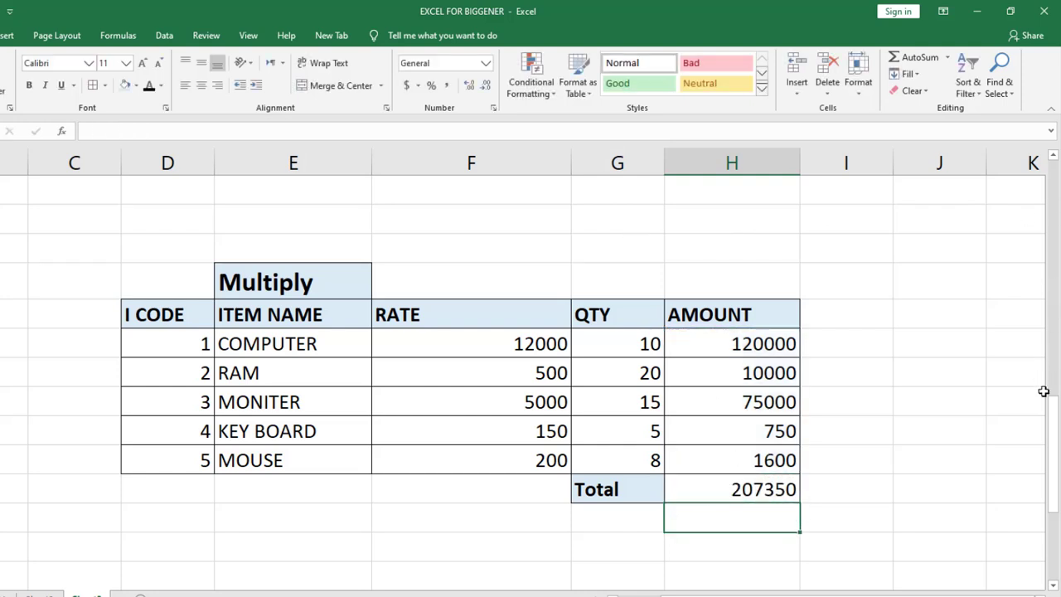
# Clear the existing PER -MEMBER values of the Division table in H46:H50.
pyautogui.moveTo(1056, 416); pyautogui.dragTo(1011, 522)
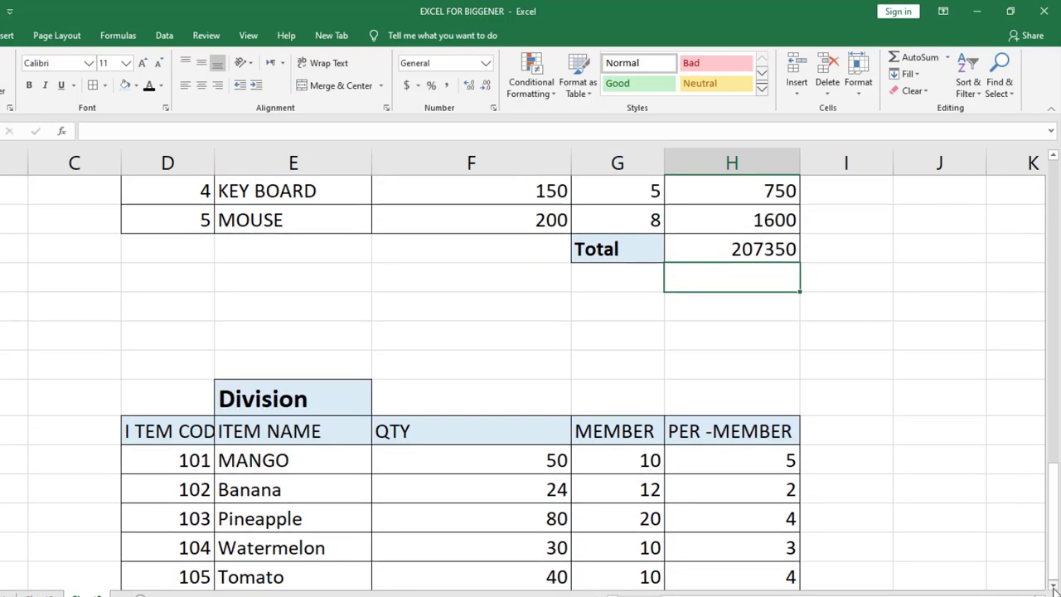
pyautogui.scroll(-1, 1053, 585)
pyautogui.moveTo(759, 372); pyautogui.dragTo(767, 480)
pyautogui.press('Delete')
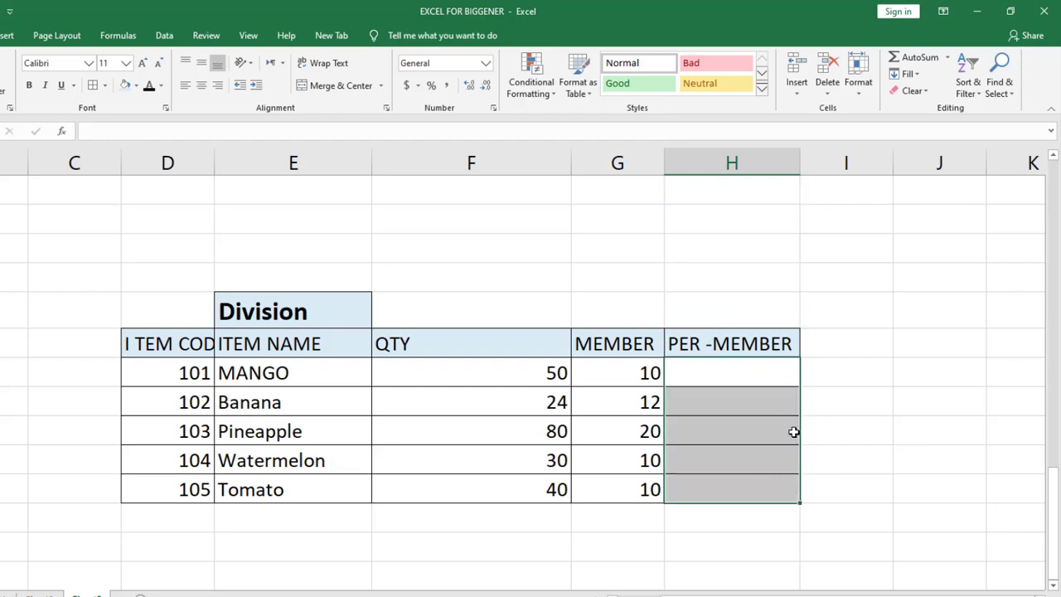
pyautogui.click(924, 331)
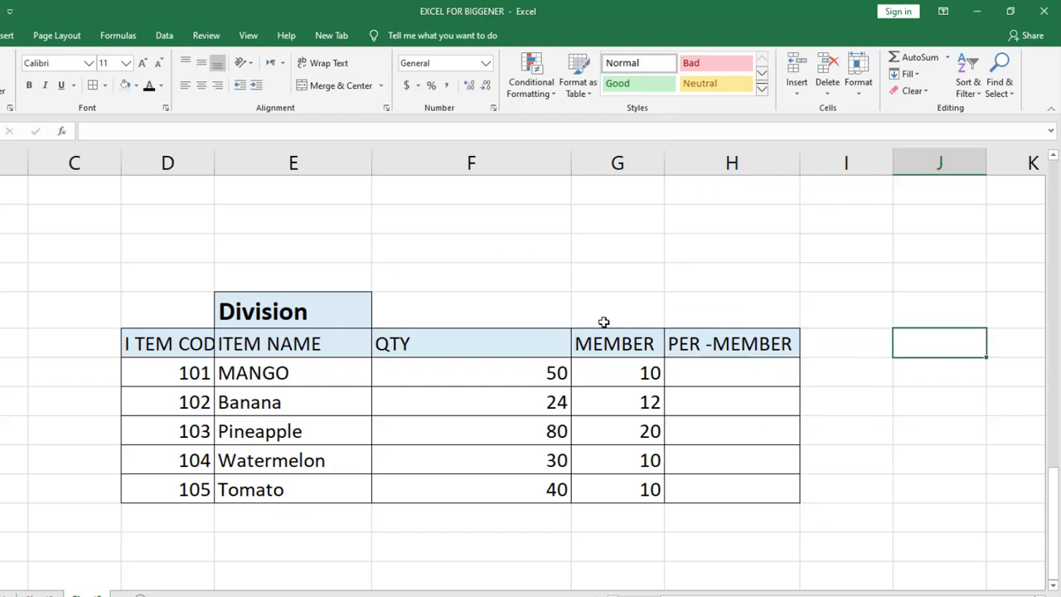
# Review the MANGO row's item name, quantity and member count in the Division table.
pyautogui.click(309, 372)
pyautogui.click(473, 365)
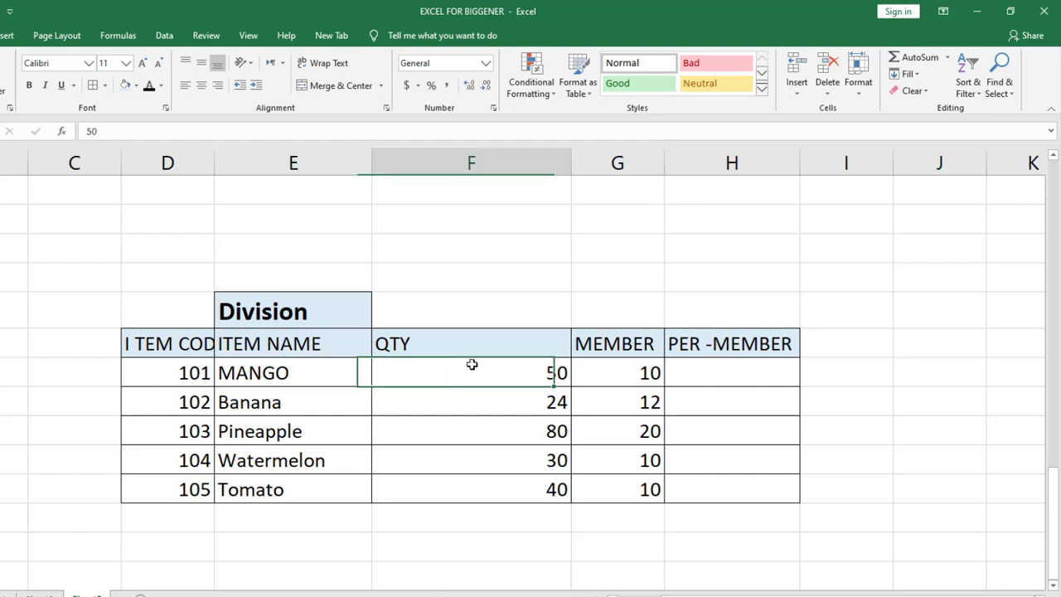
pyautogui.click(645, 373)
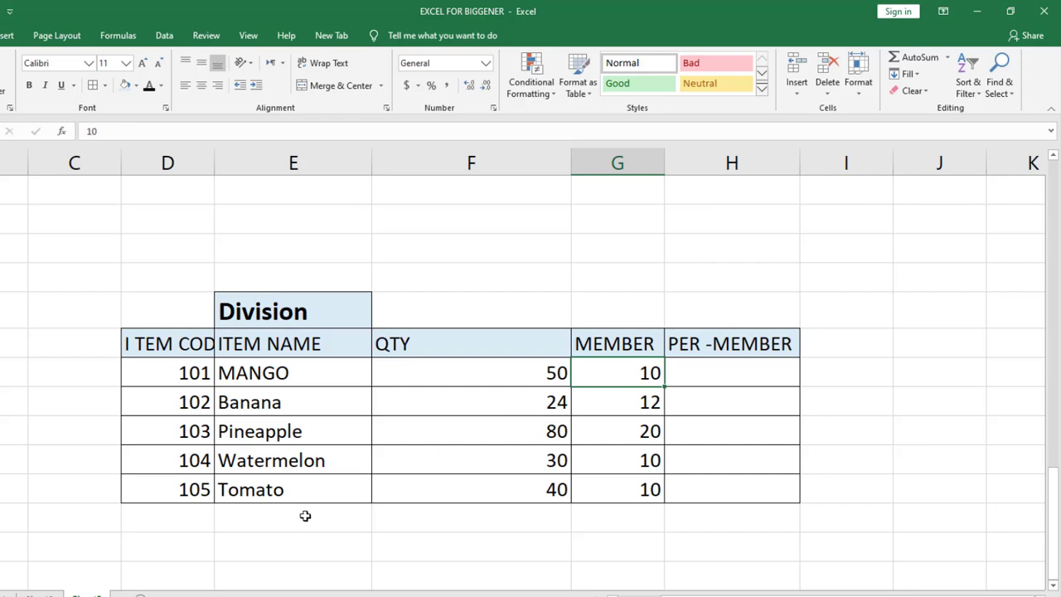
pyautogui.click(306, 377)
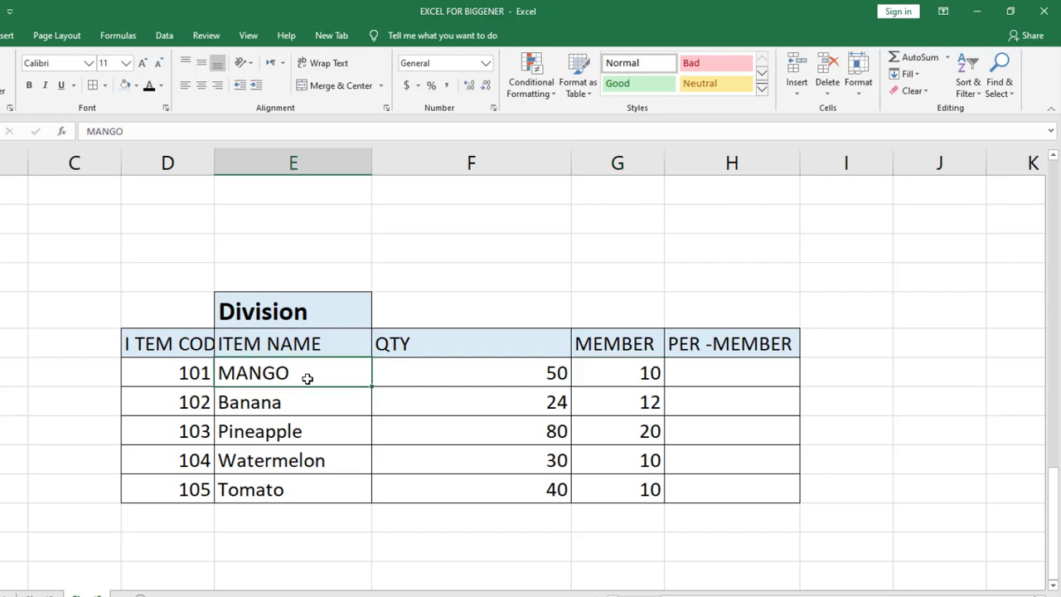
pyautogui.click(516, 376)
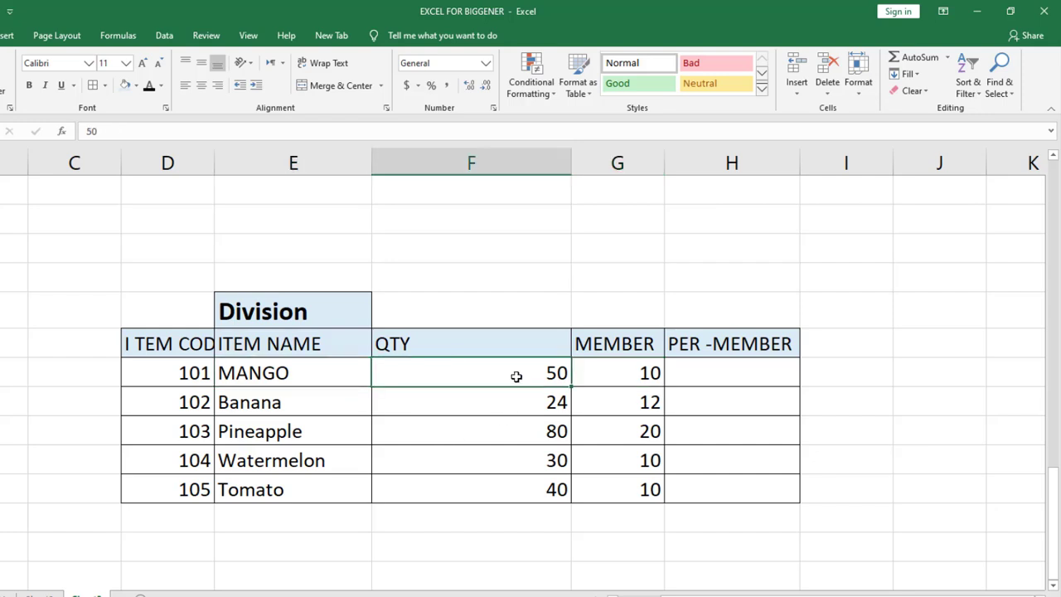
pyautogui.click(614, 372)
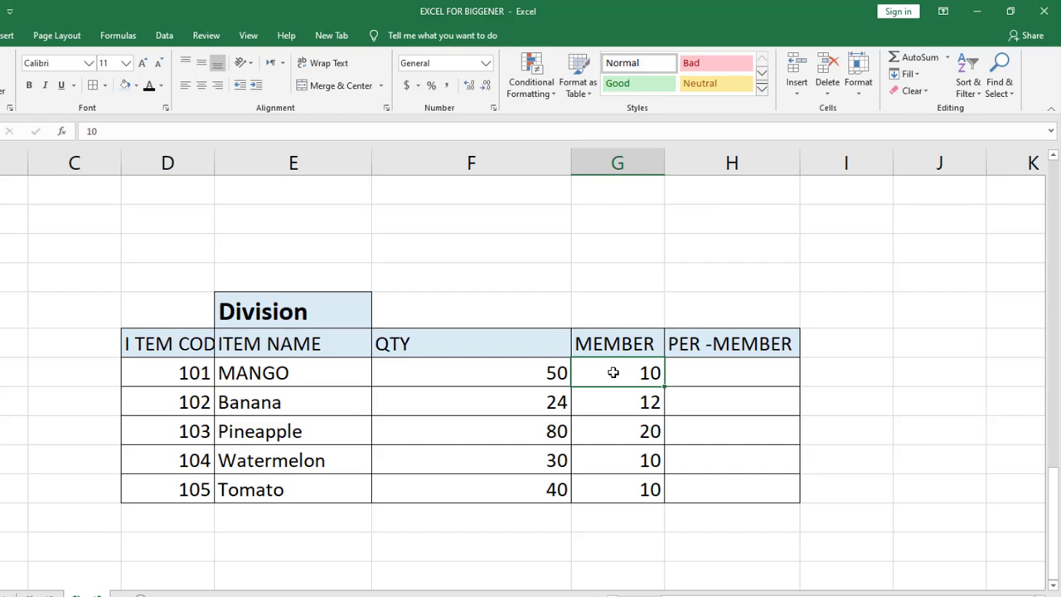
# Calculate the MANGO row's per-member share in cell H46 by dividing quantity by members with =F46/G46.
pyautogui.click(721, 377)
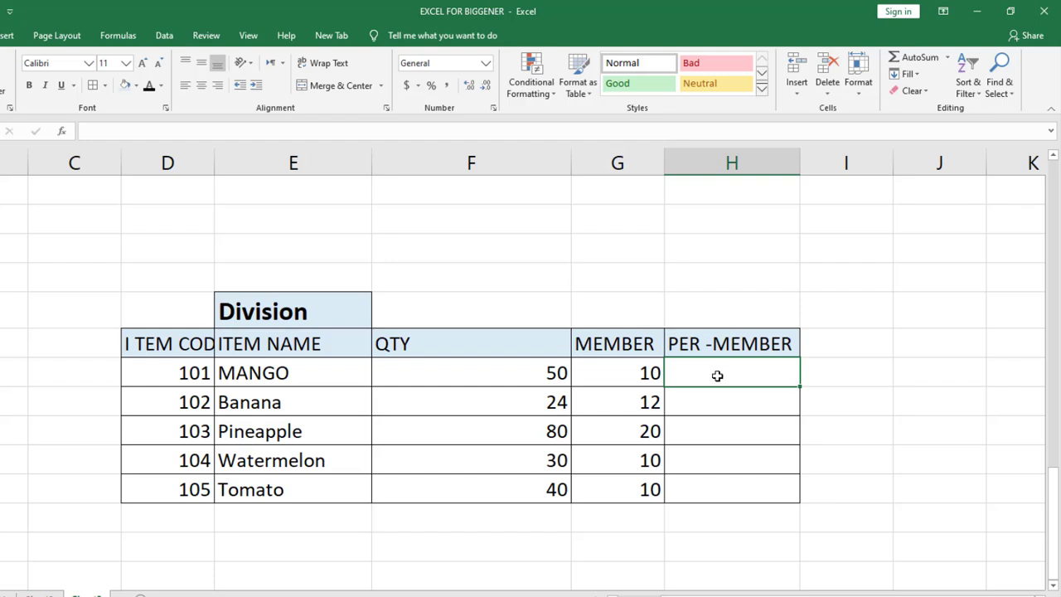
pyautogui.write('=')
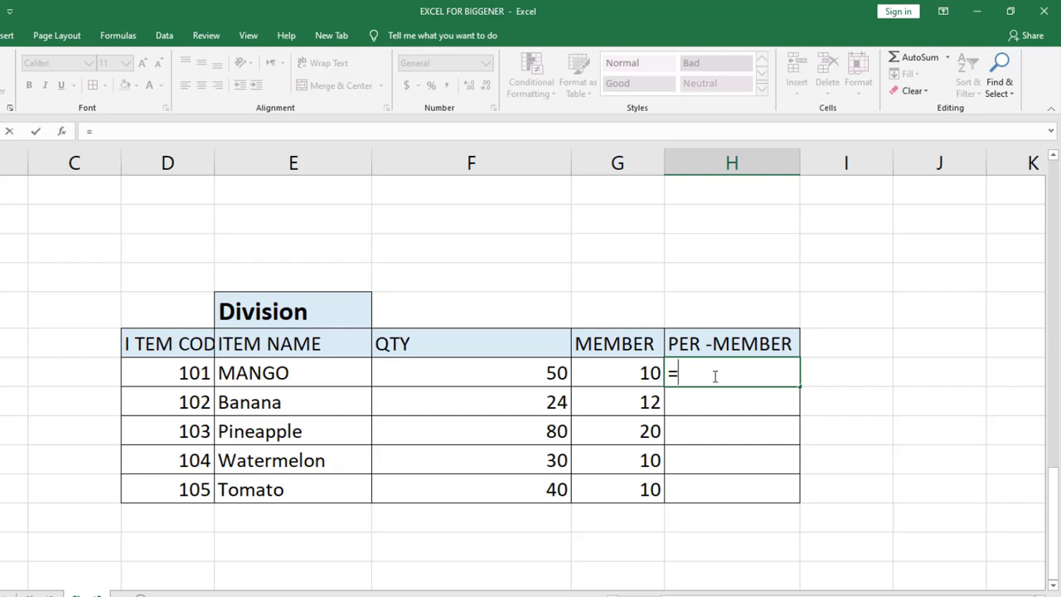
pyautogui.click(532, 375)
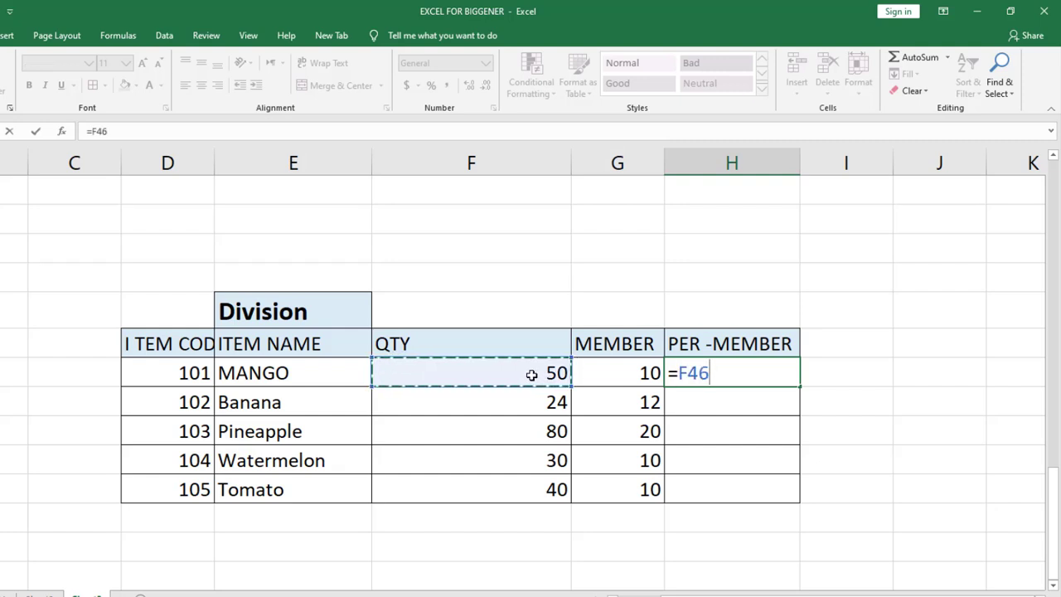
pyautogui.write('/')
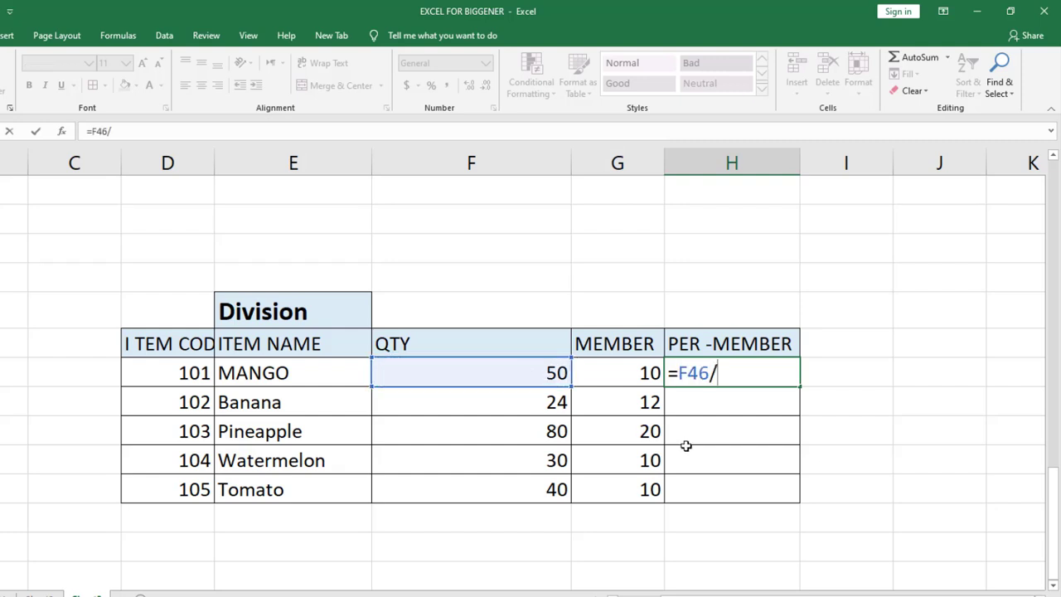
pyautogui.click(644, 376)
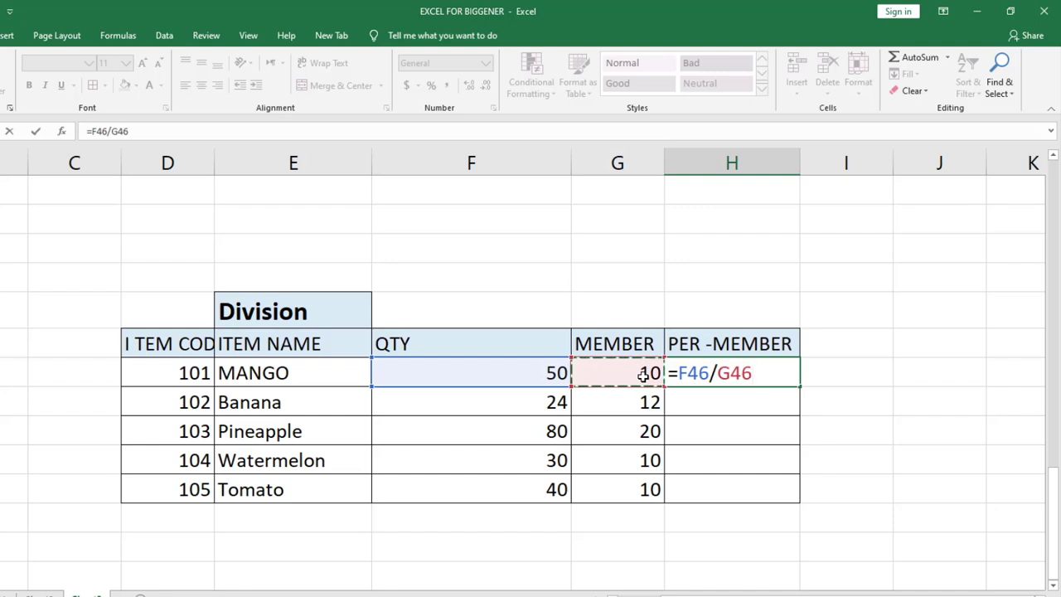
pyautogui.press('Return')
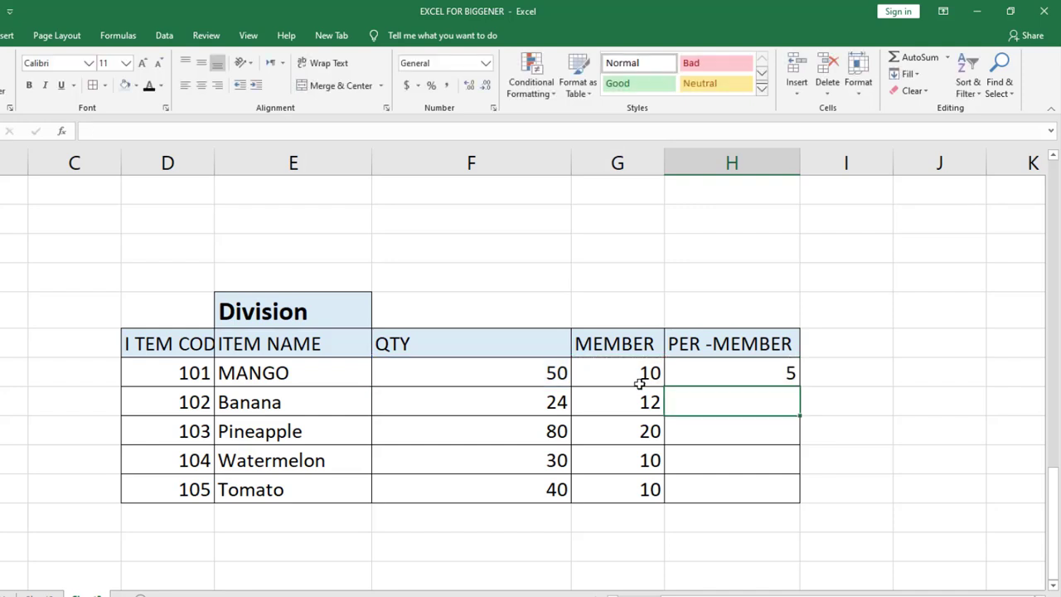
# Re-enter the MANGO row's per-member formula =F46/G46 in H46 and fill it down to the Tomato row in H50.
pyautogui.click(736, 363)
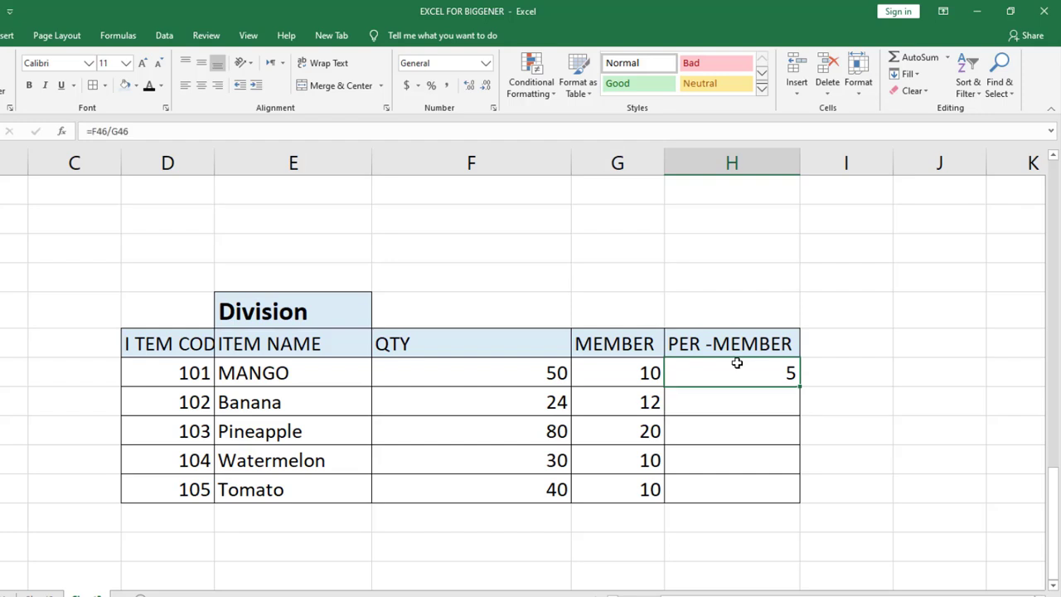
pyautogui.write('=')
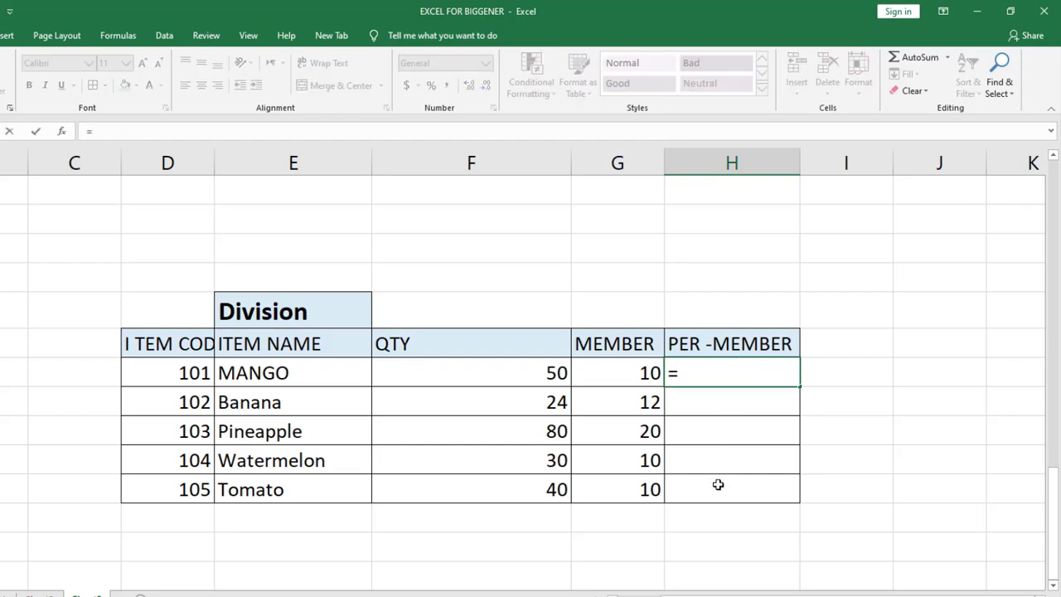
pyautogui.click(510, 375)
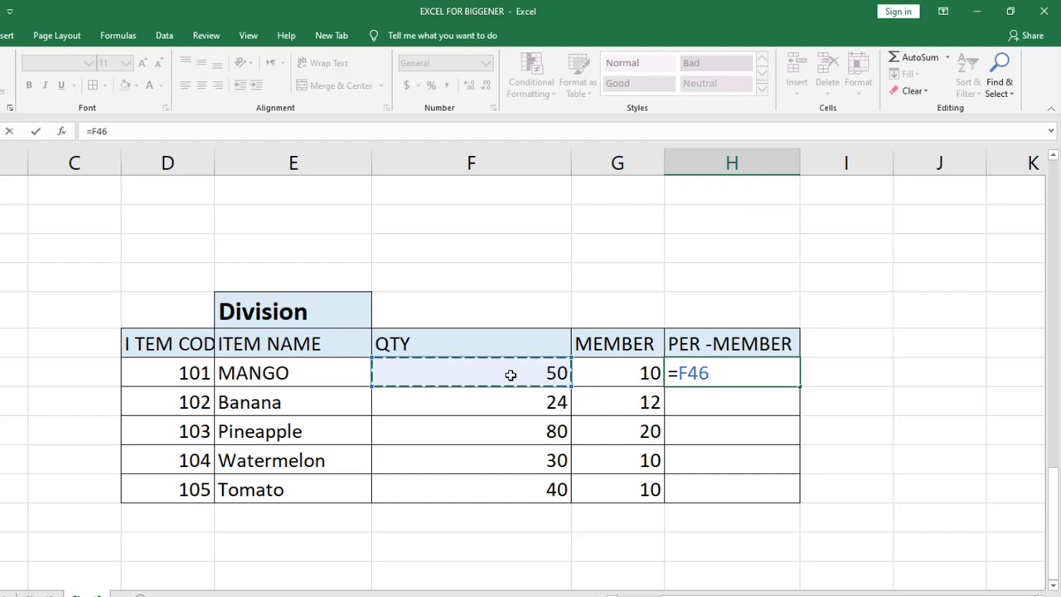
pyautogui.write('/')
pyautogui.click(648, 374)
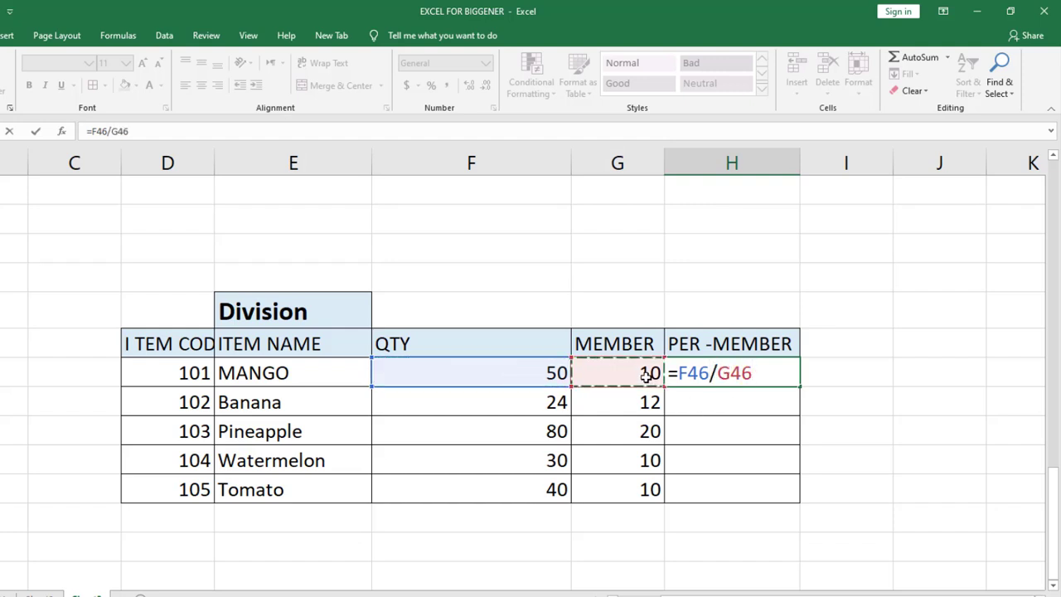
pyautogui.press('Return')
pyautogui.click(778, 378)
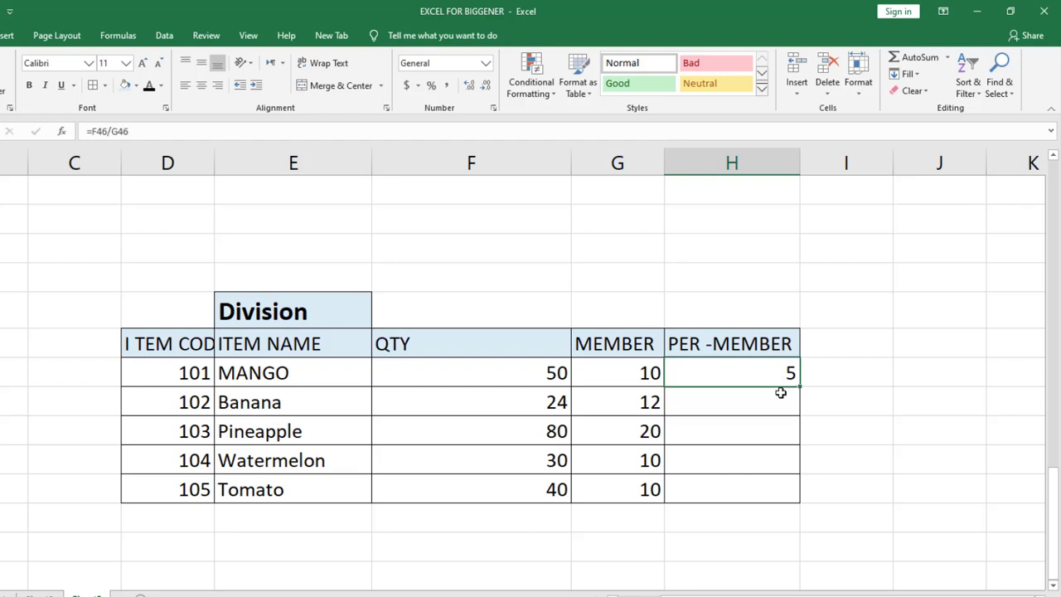
pyautogui.moveTo(798, 383); pyautogui.dragTo(796, 501)
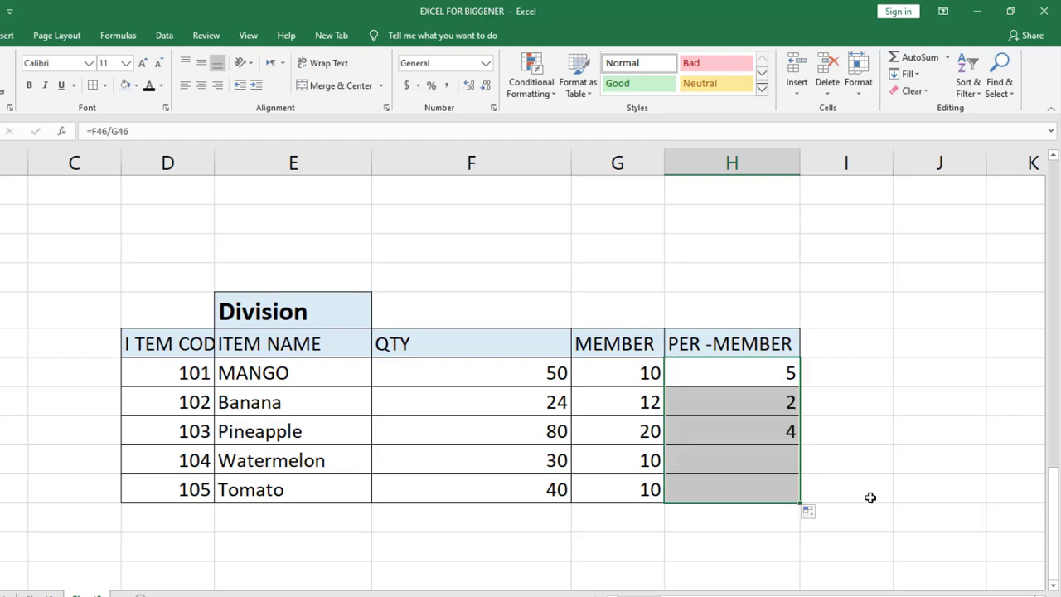
pyautogui.click(886, 423)
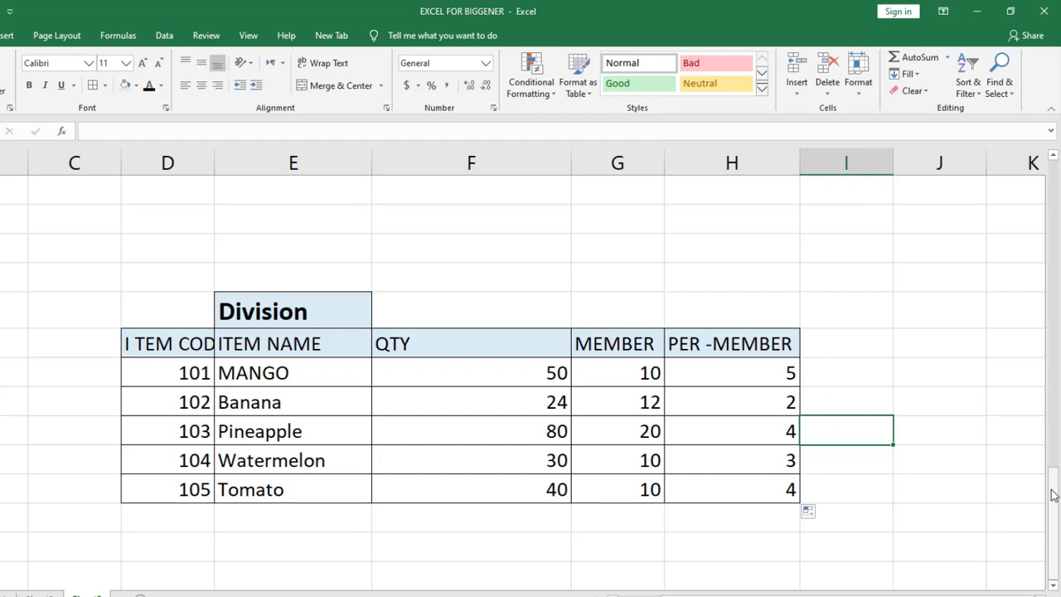
pyautogui.click(458, 563)
pyautogui.moveTo(1057, 493); pyautogui.dragTo(1014, 559)
pyautogui.click(920, 536)
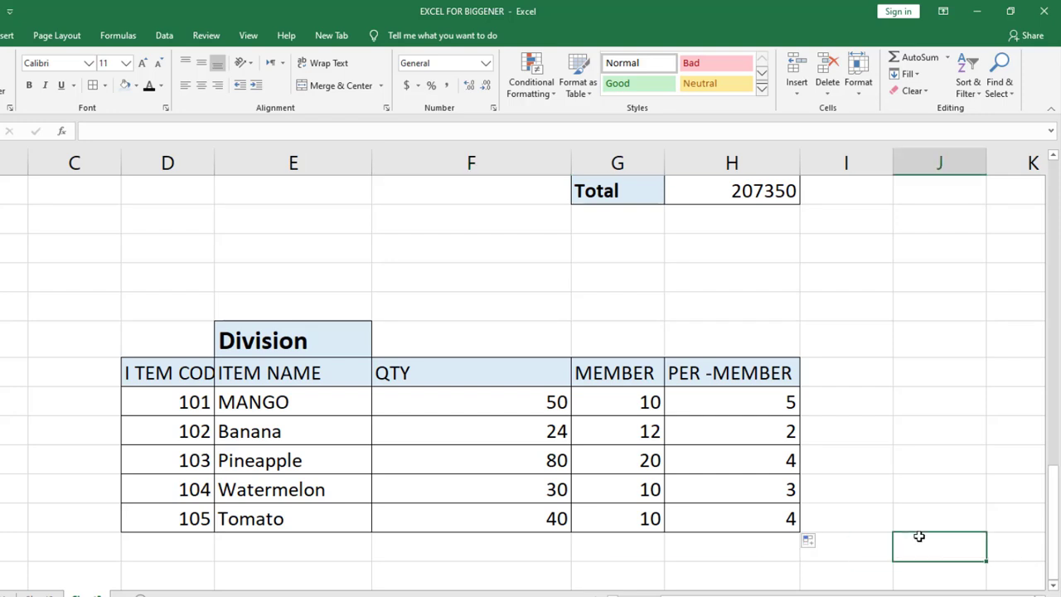